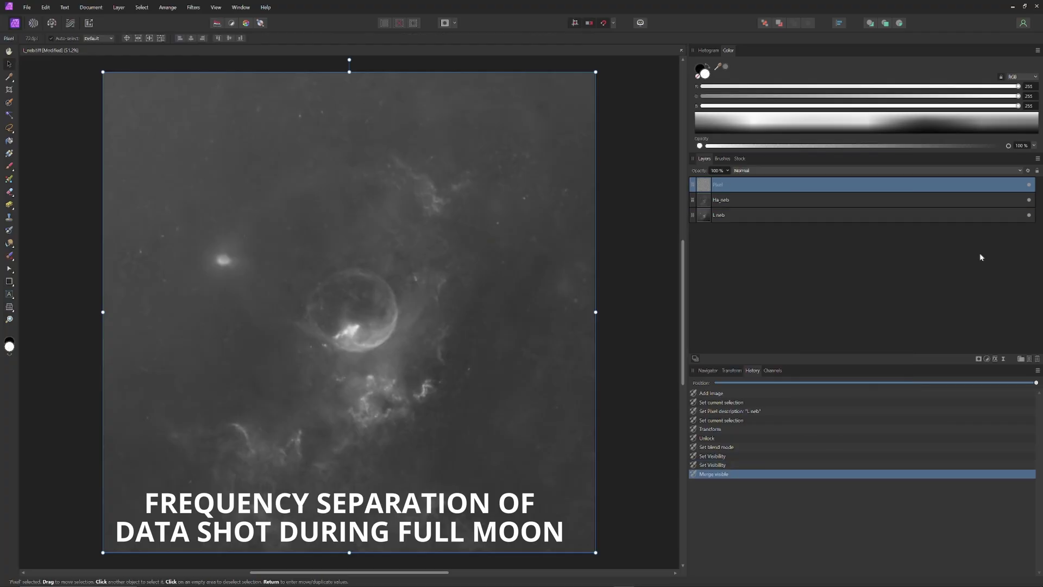
# Hide the Ha_neb and L neb layers and apply Gaussian Frequency Separation with an increased radius to the merged pixel layer.
pyautogui.click(1028, 199)
pyautogui.click(1028, 215)
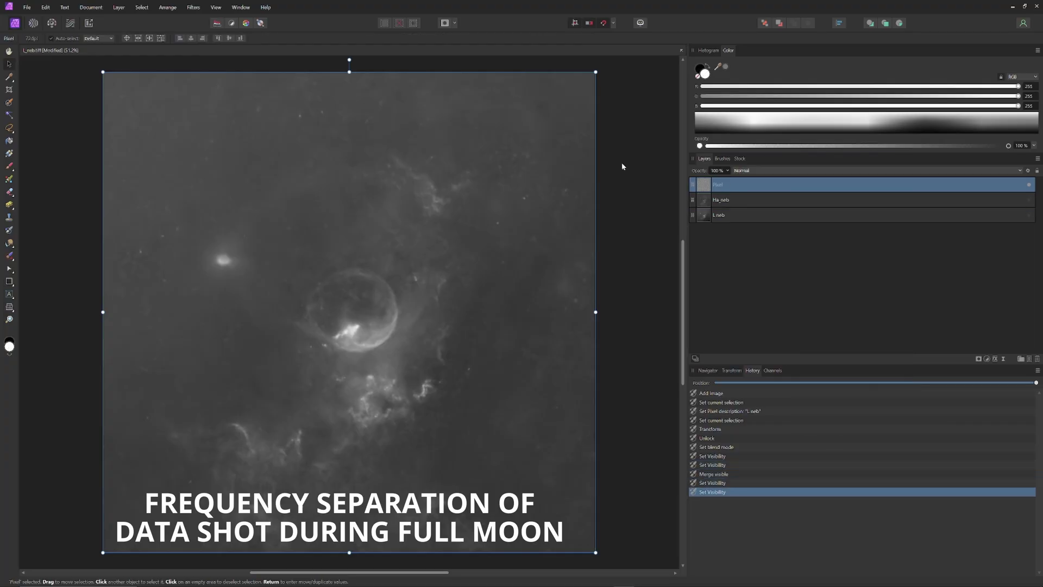
pyautogui.click(192, 7)
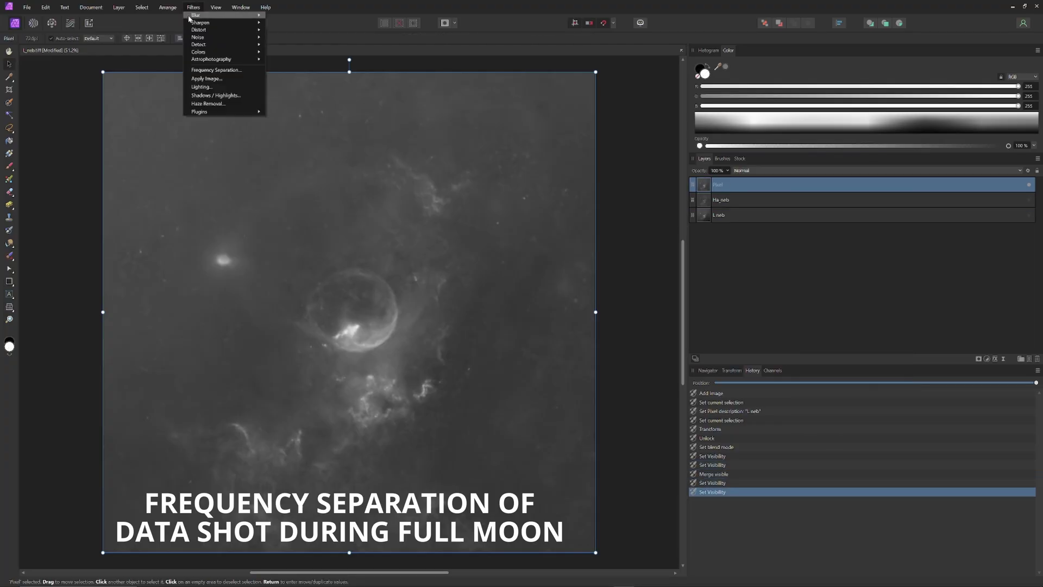
pyautogui.click(218, 69)
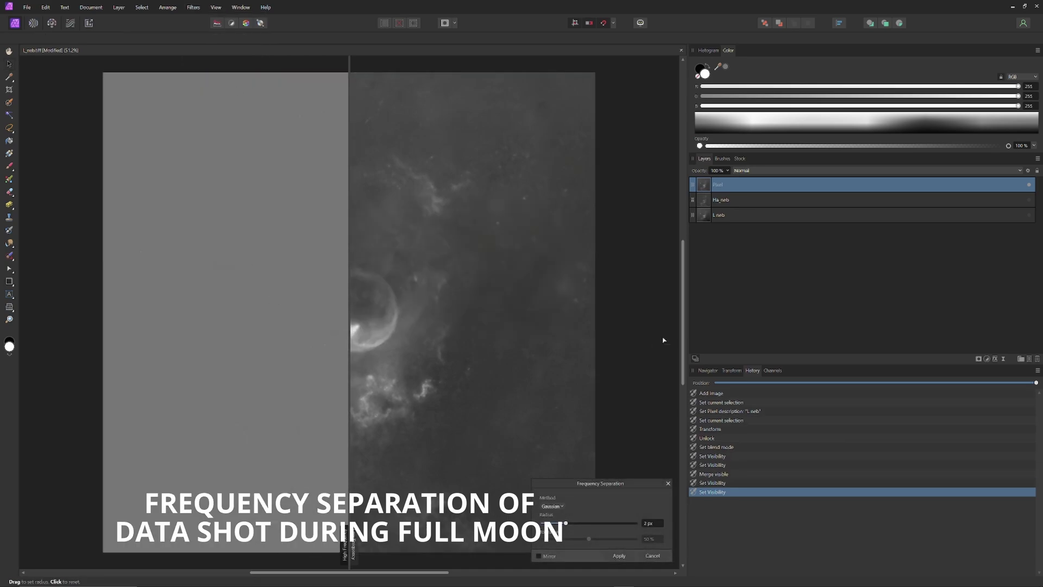
pyautogui.moveTo(563, 521); pyautogui.dragTo(636, 522)
pyautogui.click(619, 556)
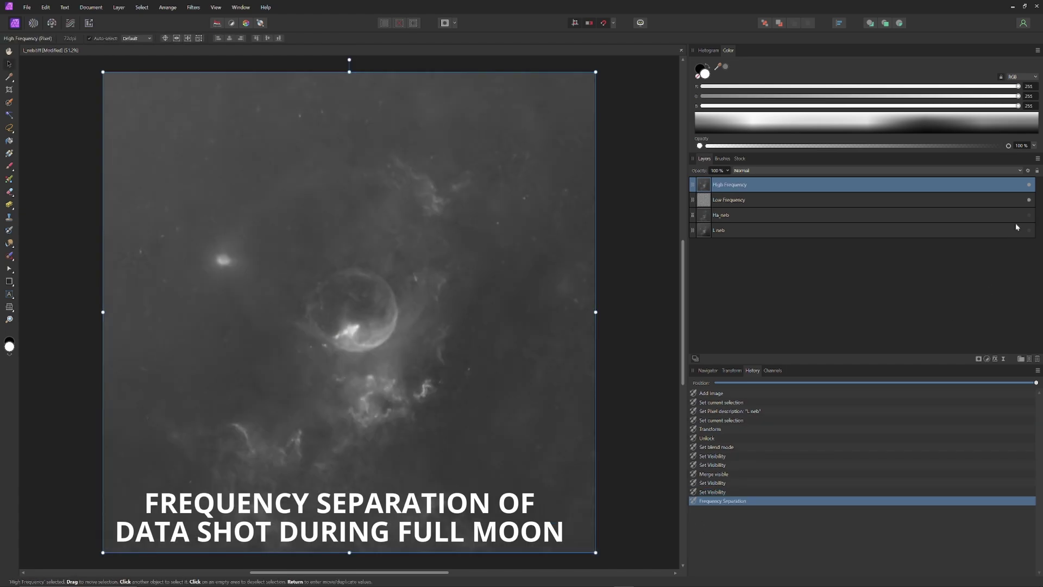
# Hide the Low Frequency layer and check the 16-bit RGB TIFF export settings for the High Frequency image.
pyautogui.click(1028, 199)
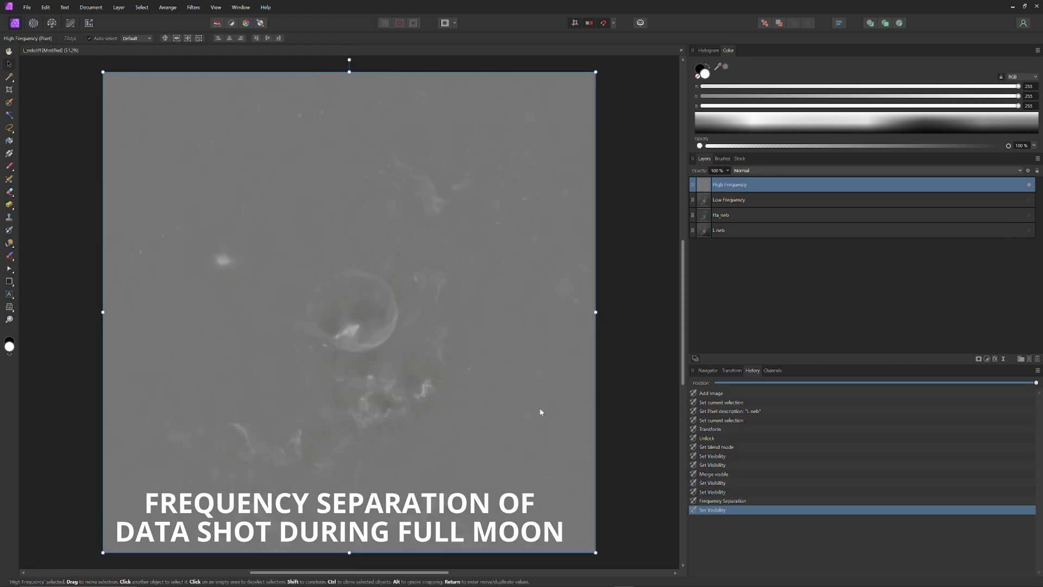
pyautogui.click(26, 7)
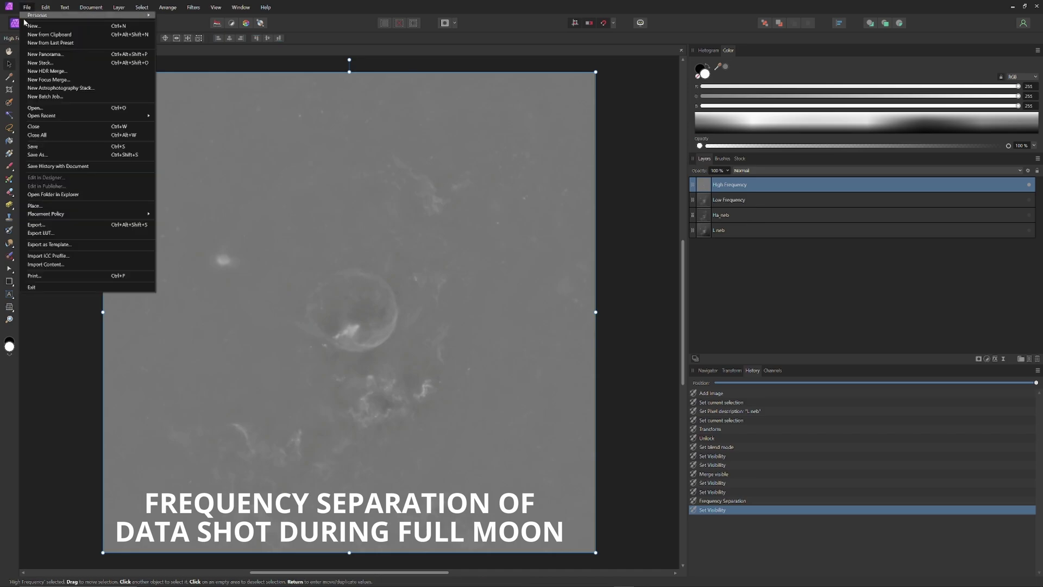
pyautogui.click(34, 225)
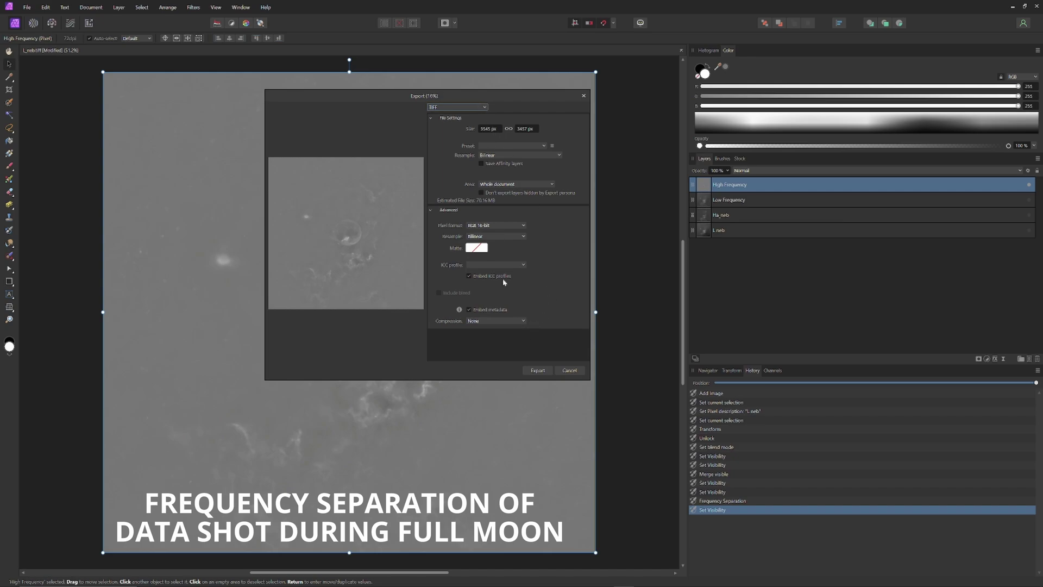
pyautogui.click(569, 371)
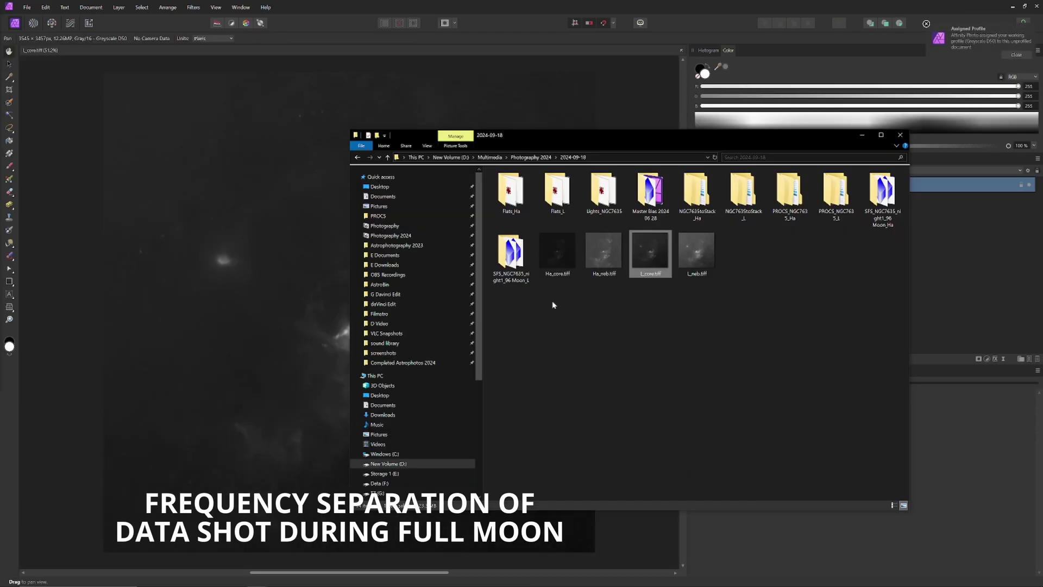
# Add Ha_core.tiff as a layer in the L_core document and align it exactly with the canvas.
pyautogui.moveTo(557, 250); pyautogui.dragTo(302, 282)
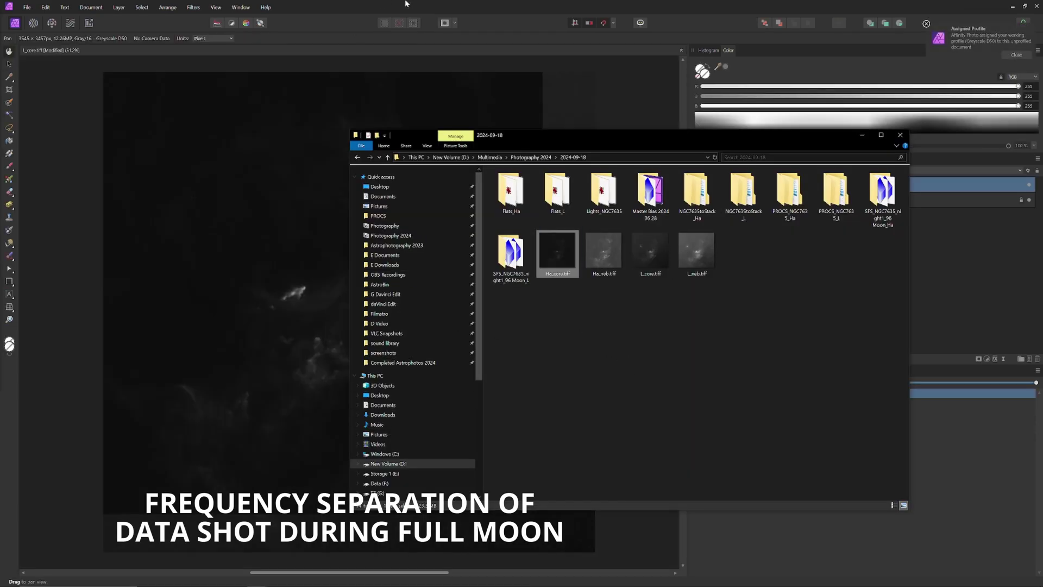
pyautogui.click(277, 149)
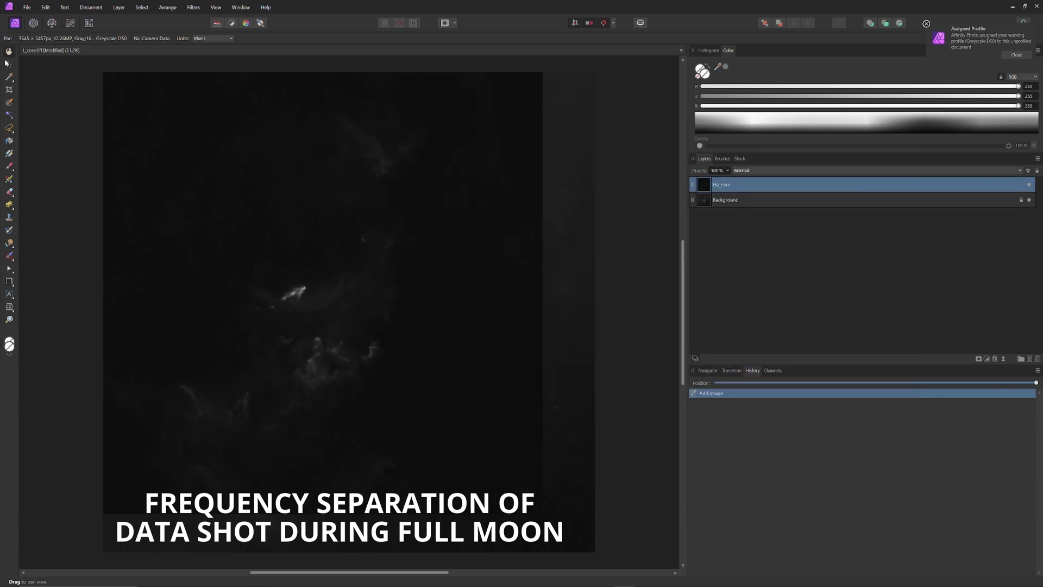
pyautogui.click(8, 64)
pyautogui.moveTo(274, 168); pyautogui.dragTo(326, 205)
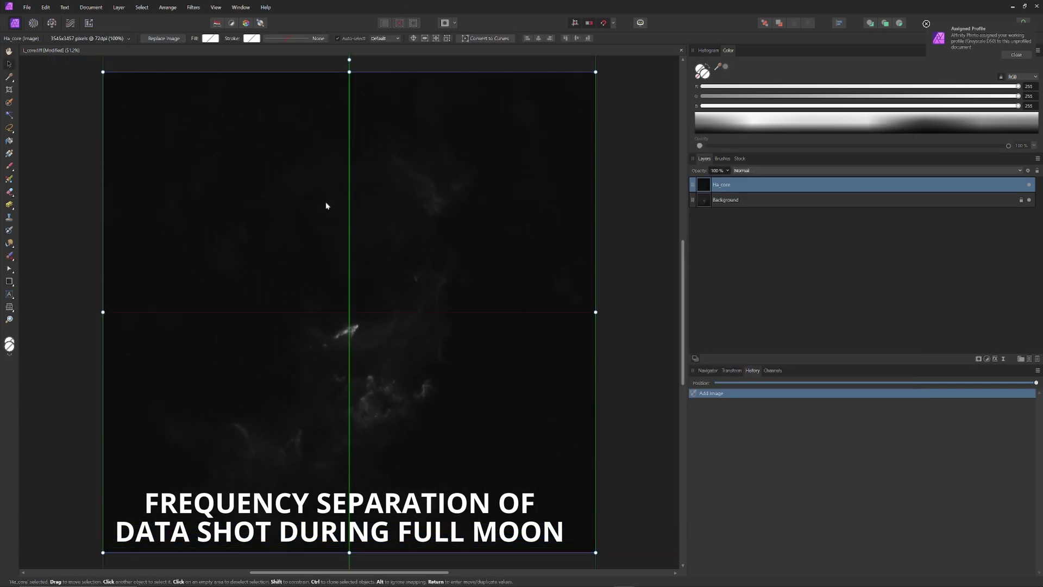
# Rename the Background layer as "L core".
pyautogui.doubleClick(727, 200)
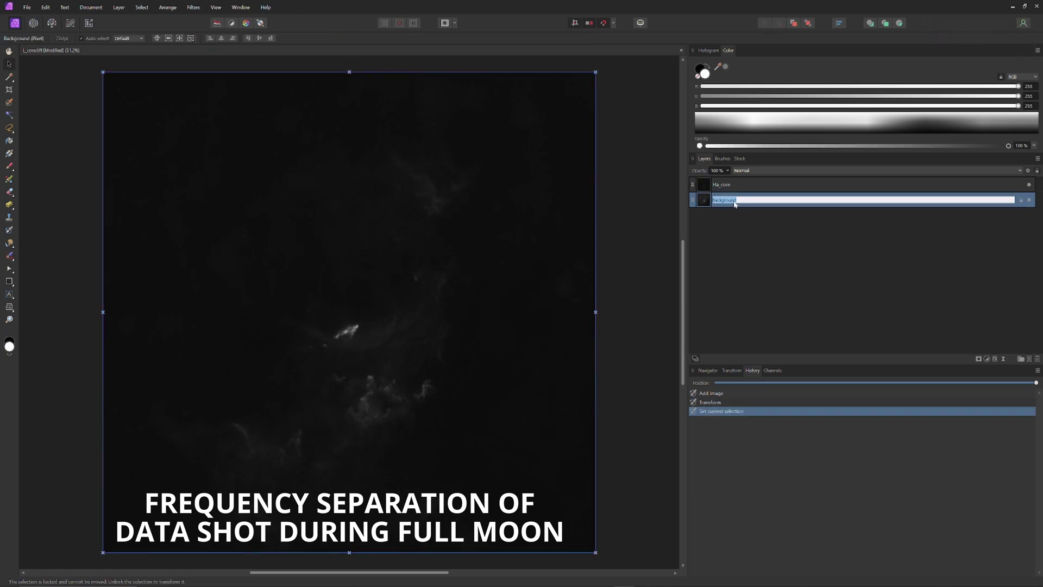
pyautogui.press('BackSpace')
pyautogui.write('L cor')
pyautogui.press('Return')
pyautogui.press('e')
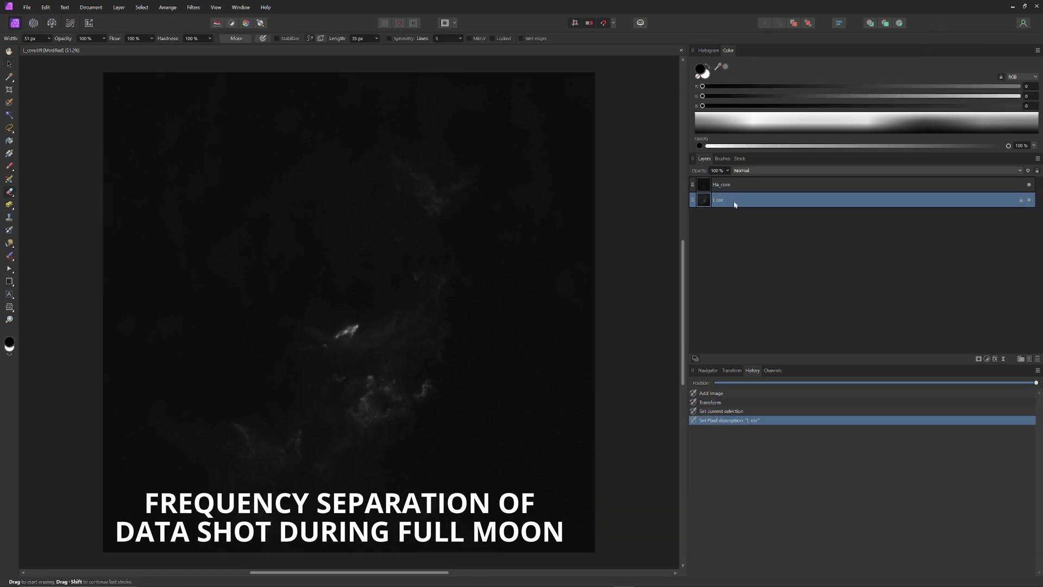
pyautogui.doubleClick(734, 202)
pyautogui.click(723, 200)
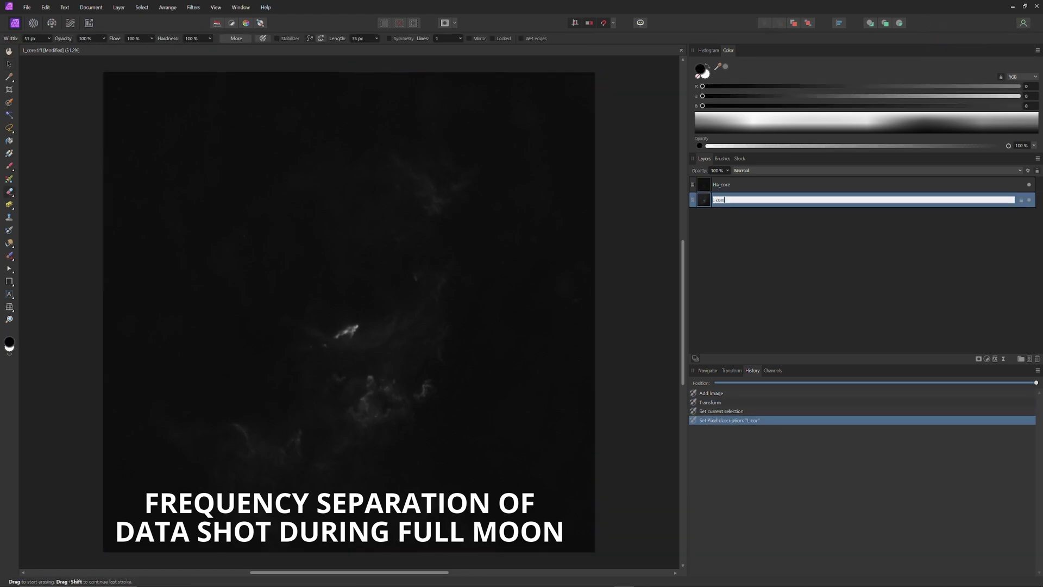
pyautogui.press('Return')
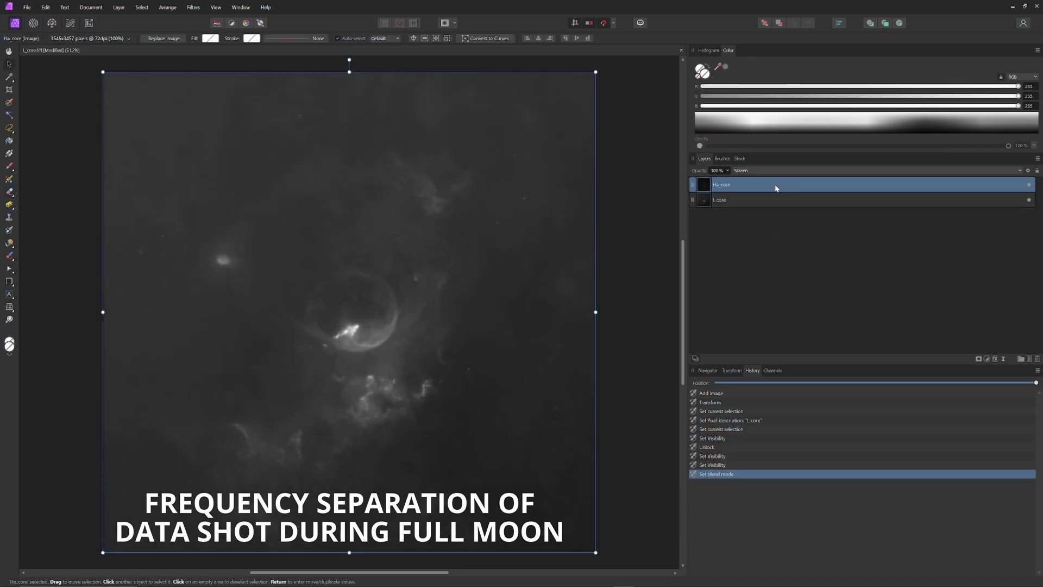
# Merge the visible Ha_core and L core layers into a new pixel layer and hide the two originals.
pyautogui.rightClick(775, 188)
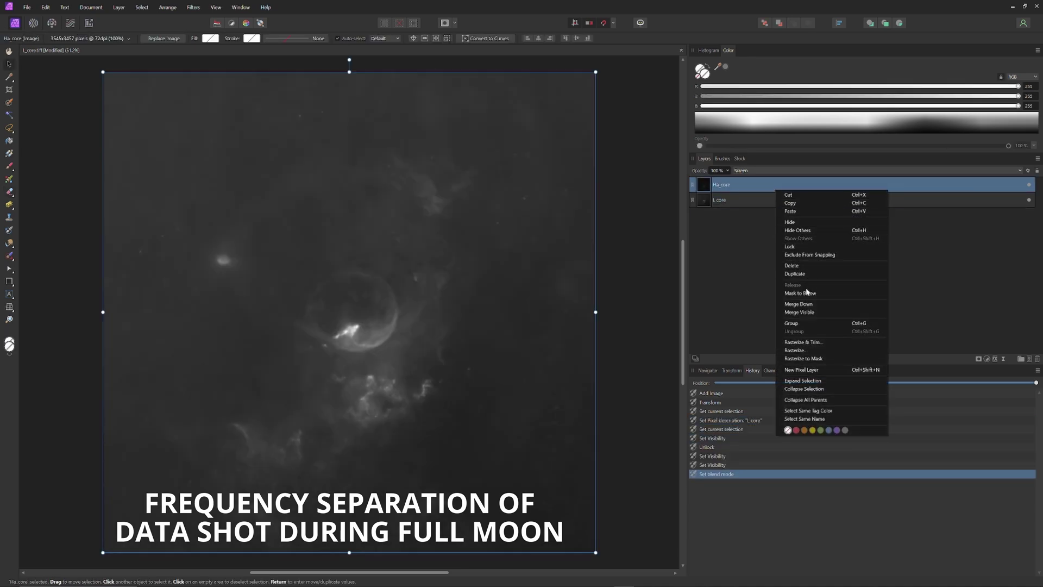
pyautogui.click(811, 313)
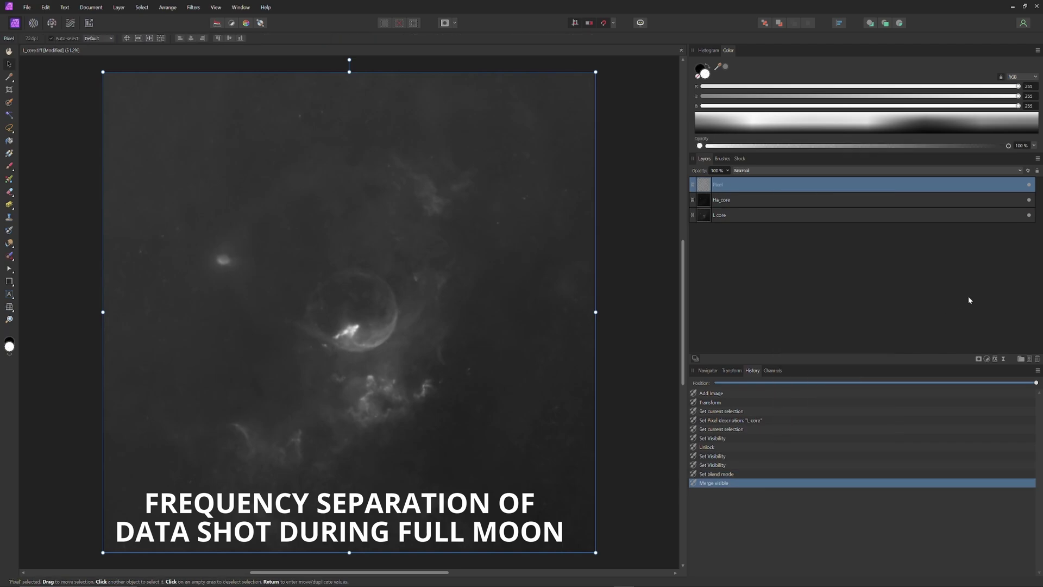
pyautogui.click(1029, 200)
pyautogui.click(1029, 215)
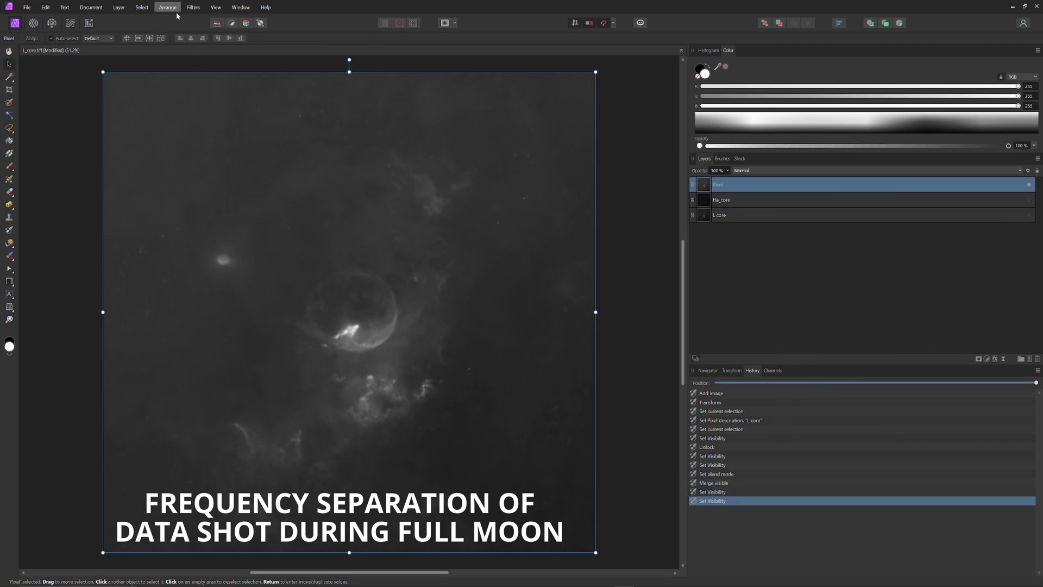
# Apply Gaussian Frequency Separation with an increased radius to the merged core layer.
pyautogui.click(193, 7)
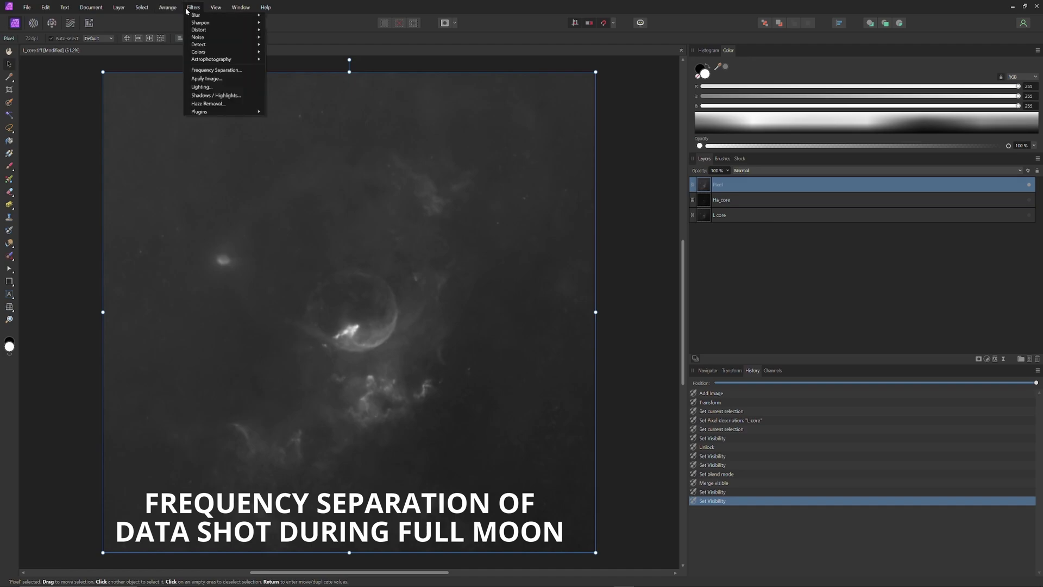
pyautogui.click(206, 72)
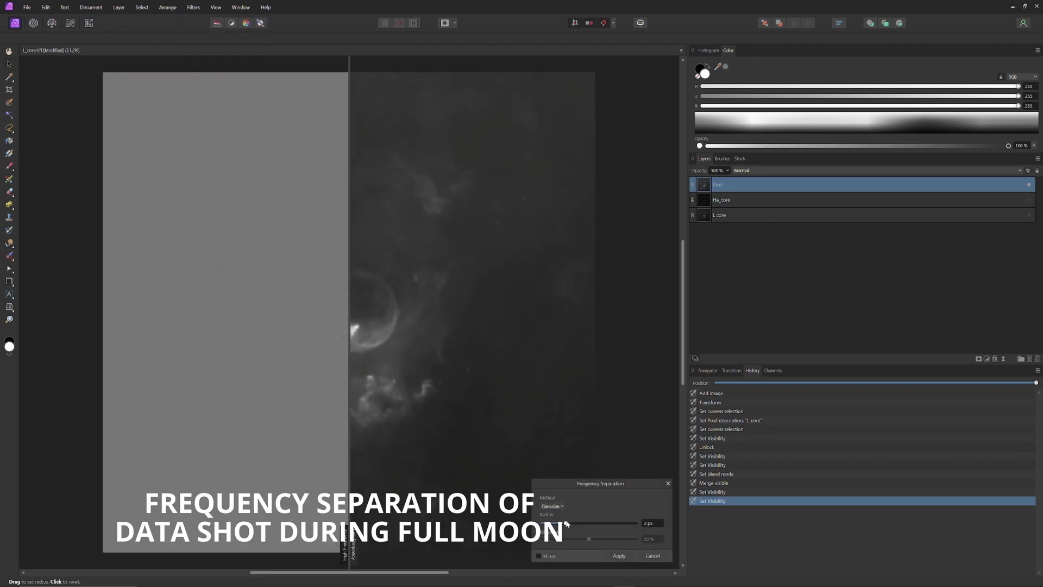
pyautogui.moveTo(566, 522); pyautogui.dragTo(777, 532)
pyautogui.click(620, 556)
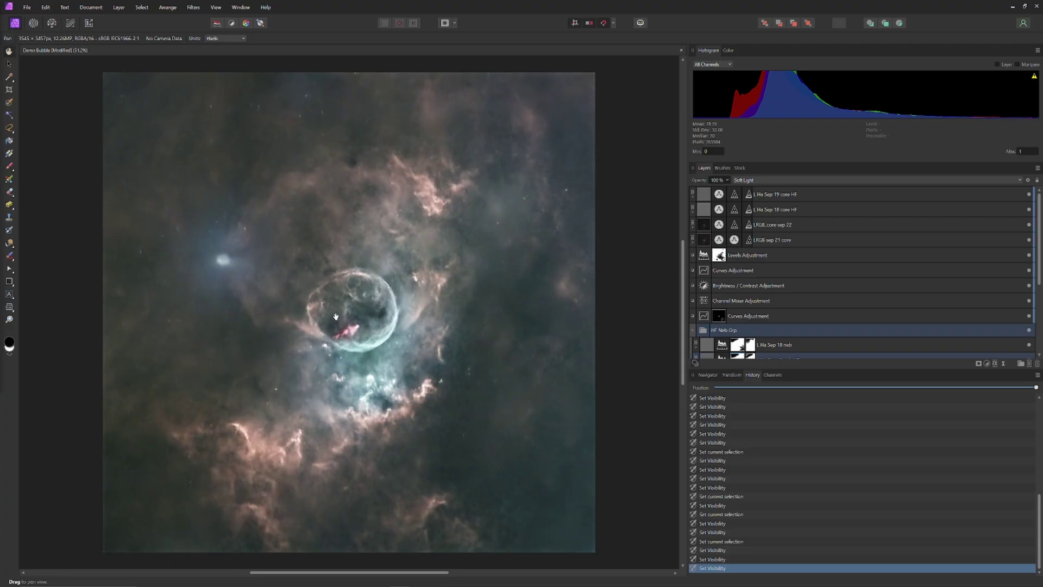
# Delete all layers above the HF Neb Grp group, from L Ha Sep 19 core HF down to the lower Curves Adjustment.
pyautogui.click(816, 198)
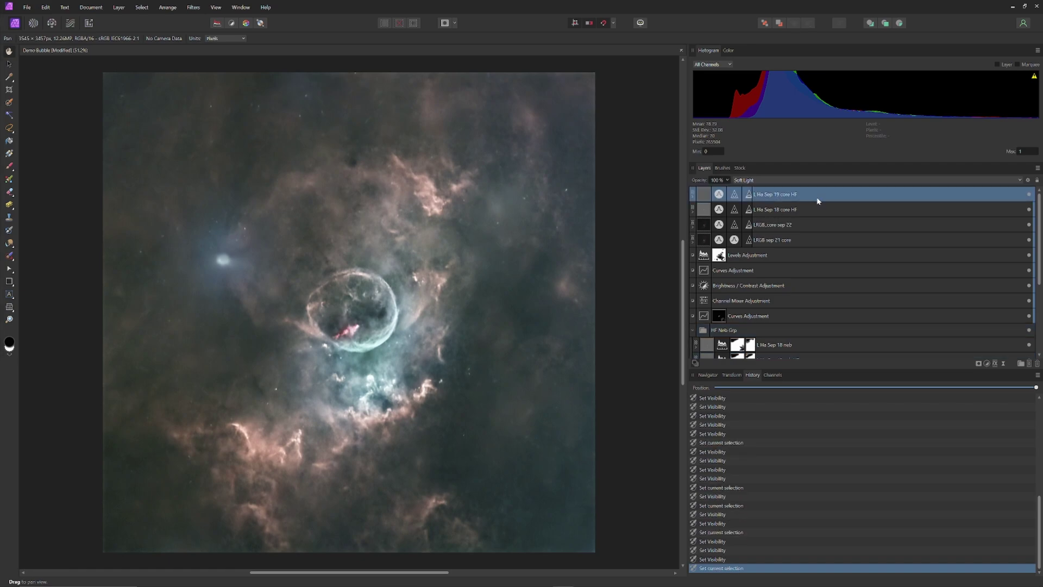
pyautogui.keyDown('shift'); pyautogui.click(871, 317); pyautogui.keyUp('shift')
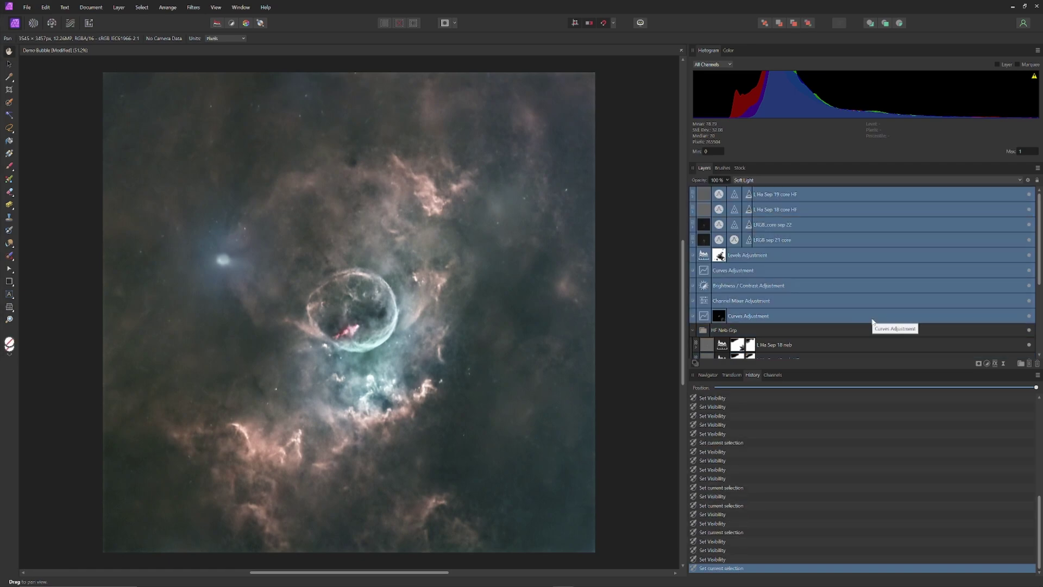
pyautogui.press('Delete')
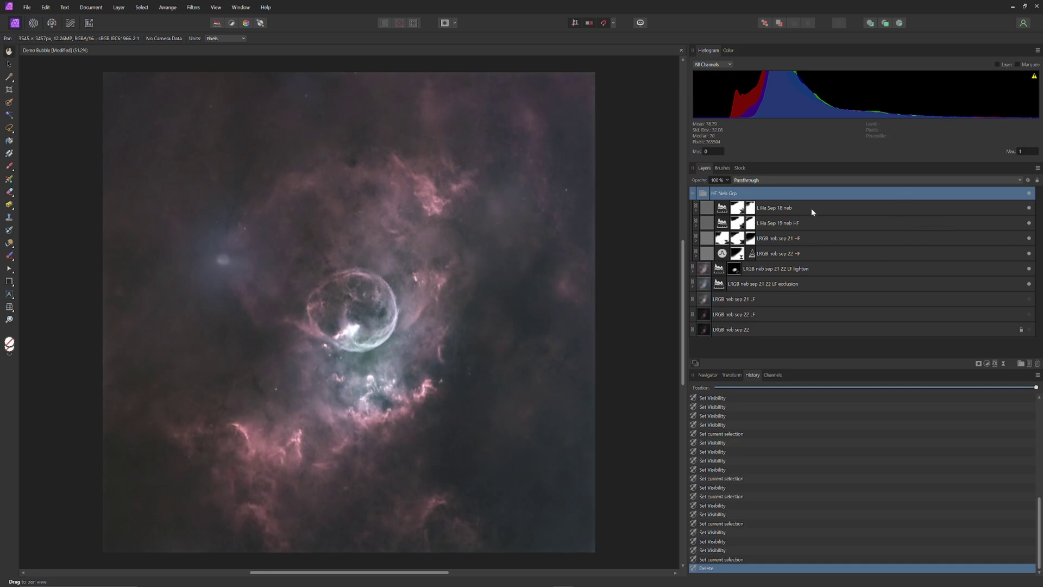
# Delete the Levels, High Pass, Clarity and Unsharp Mask sublayers from the L Ha Sep 18 neb layer.
pyautogui.click(696, 211)
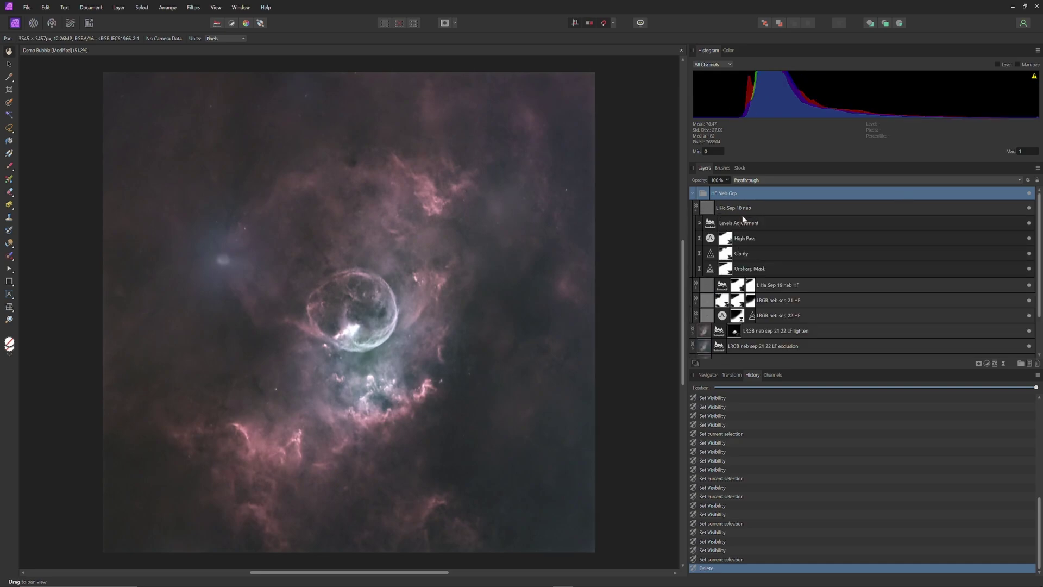
pyautogui.click(750, 227)
pyautogui.keyDown('shift'); pyautogui.click(767, 269); pyautogui.keyUp('shift')
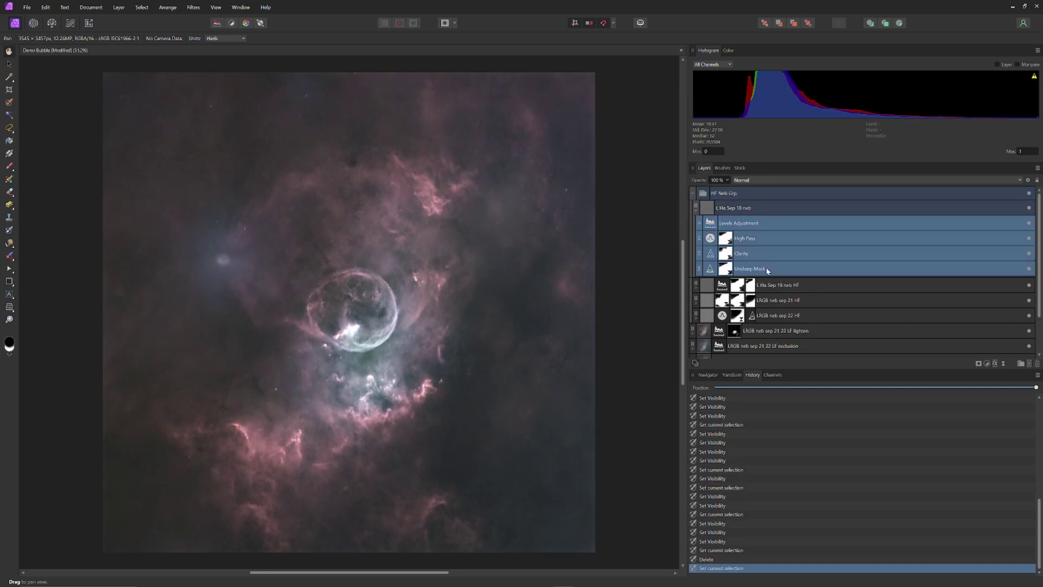
pyautogui.press('Delete')
# Remove the Levels, High Pass, Clarity and Unsharp Mask sublayers from the L Ha Sep 19 neb HF layer.
pyautogui.click(695, 225)
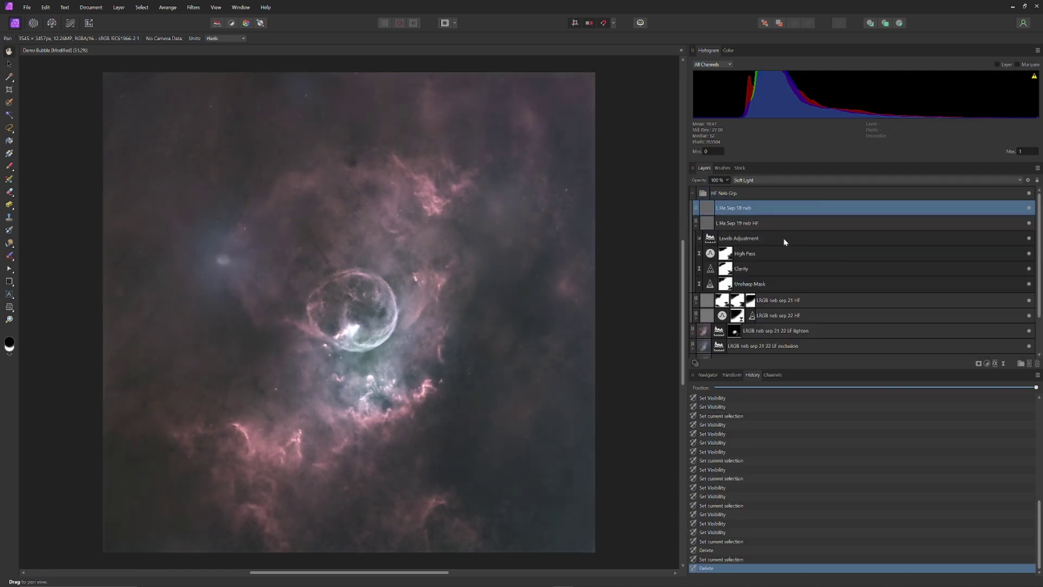
pyautogui.click(783, 239)
pyautogui.keyDown('shift'); pyautogui.click(787, 282); pyautogui.keyUp('shift')
# Tag the L Ha Sep 19 neb HF and L Ha Sep 18 neb layers in red.
pyautogui.rightClick(779, 226)
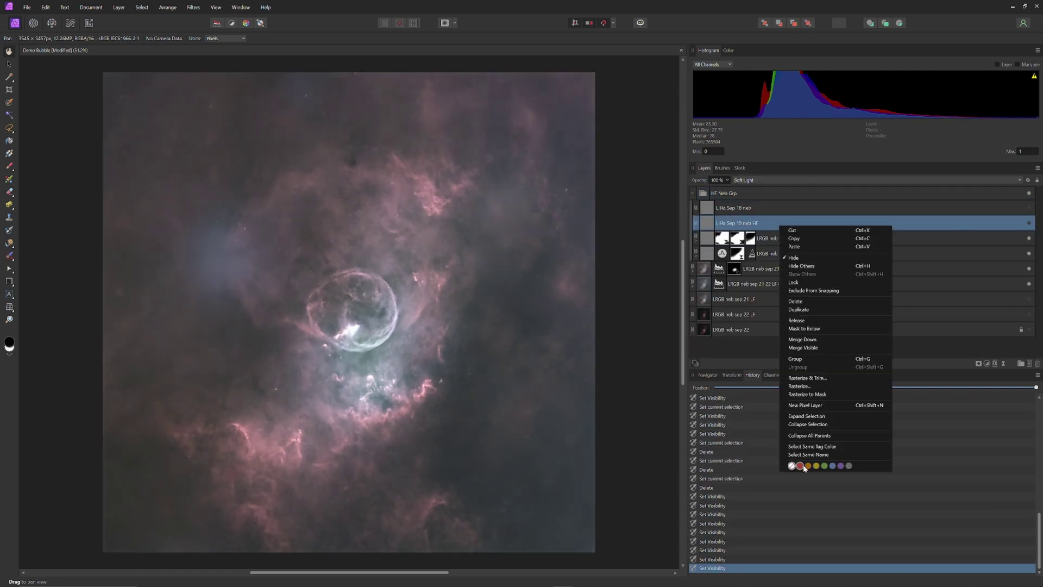
pyautogui.click(804, 469)
pyautogui.rightClick(836, 213)
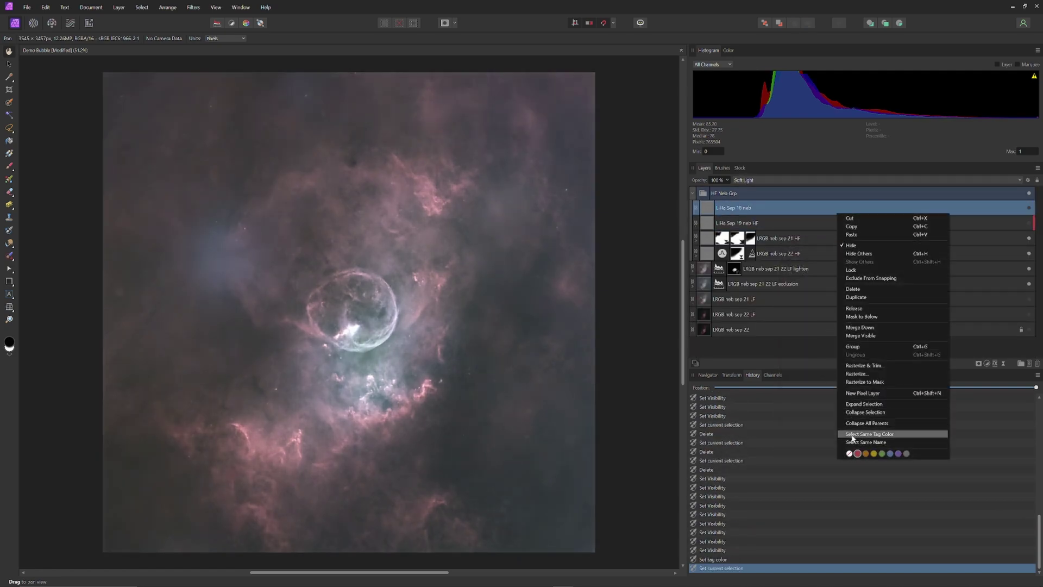
pyautogui.click(859, 455)
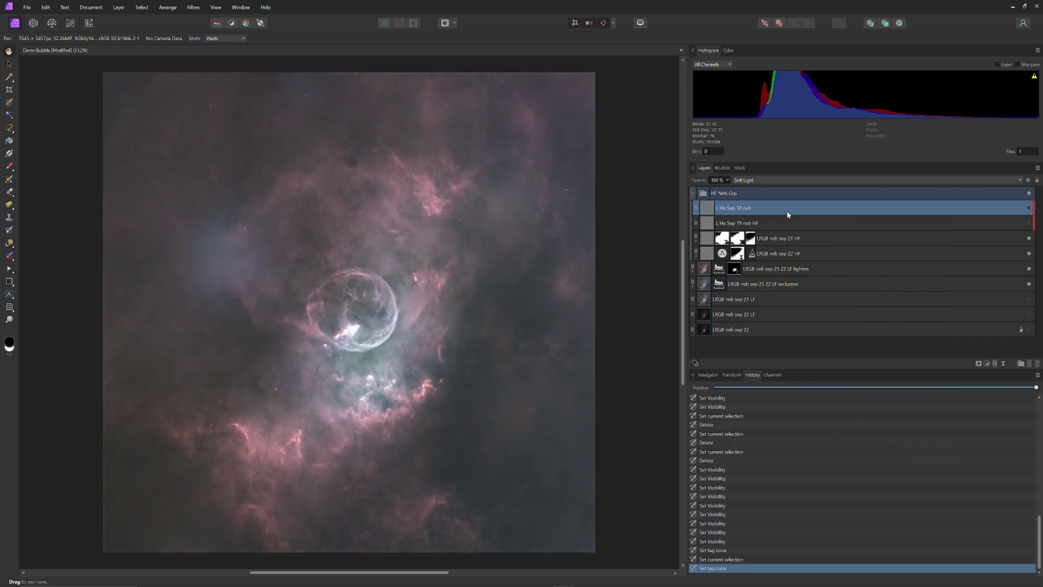
# Show the L Ha Sep 19 neb HF layer and nest a Levels adjustment with gamma 1.415 inside it.
pyautogui.click(1028, 223)
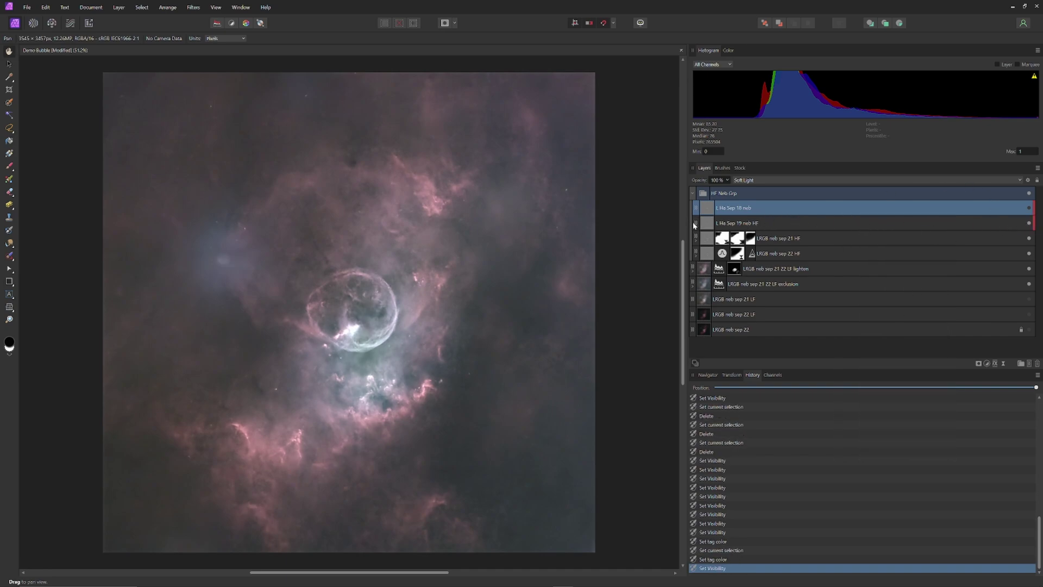
pyautogui.click(771, 225)
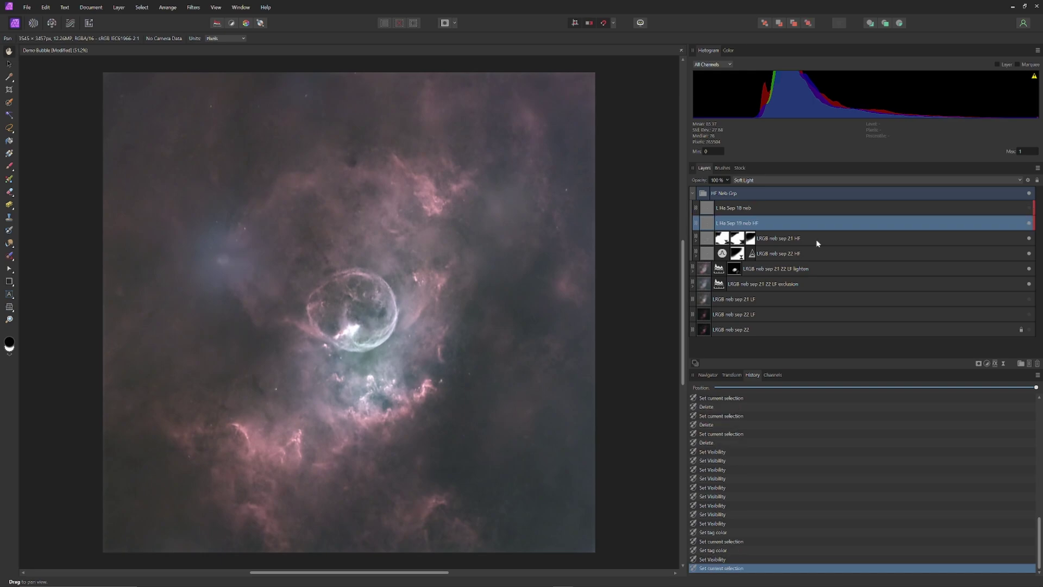
pyautogui.click(987, 363)
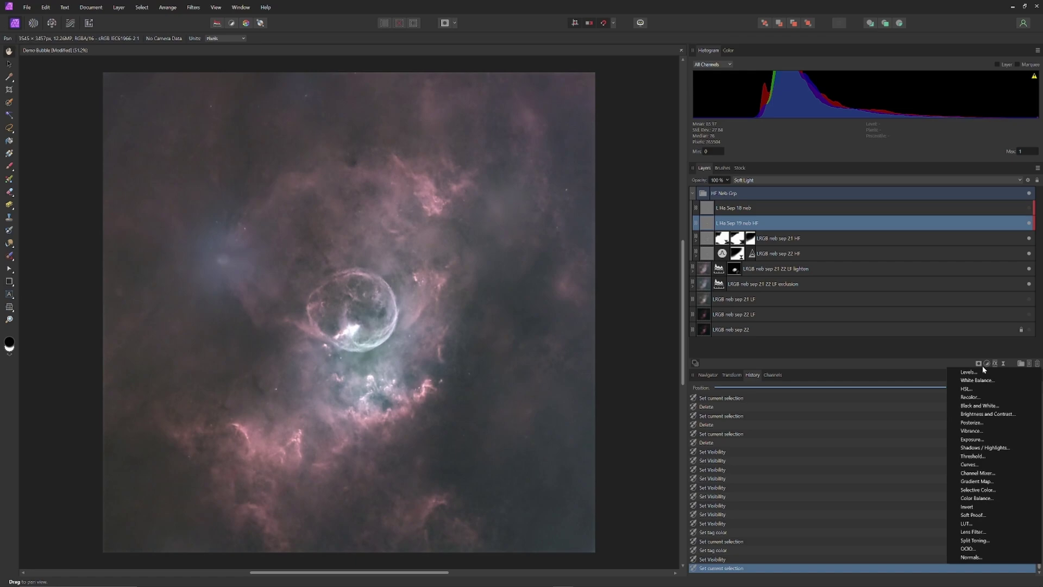
pyautogui.click(972, 372)
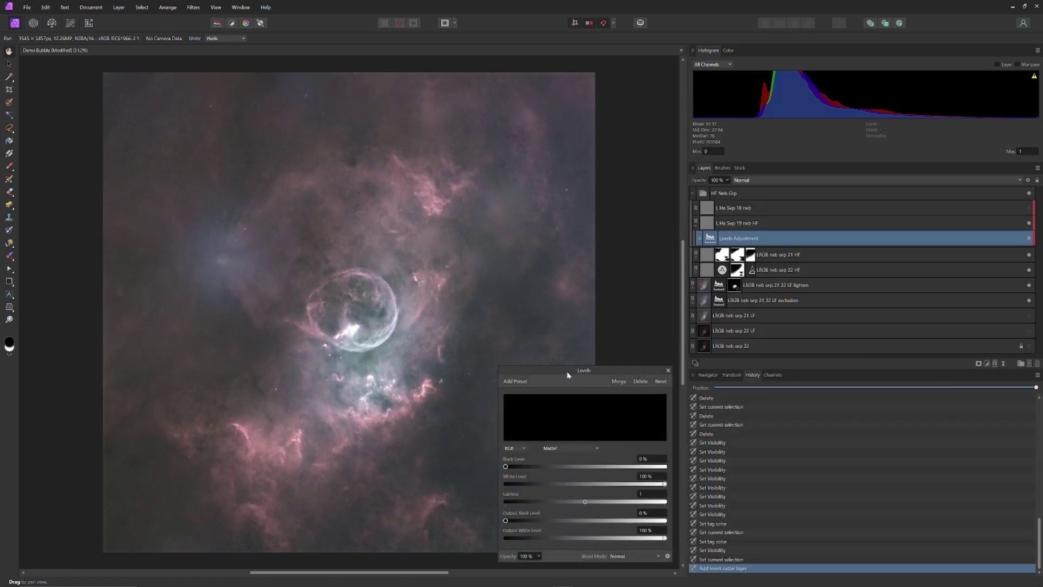
pyautogui.moveTo(567, 374); pyautogui.dragTo(685, 347)
pyautogui.moveTo(707, 476); pyautogui.dragTo(739, 477)
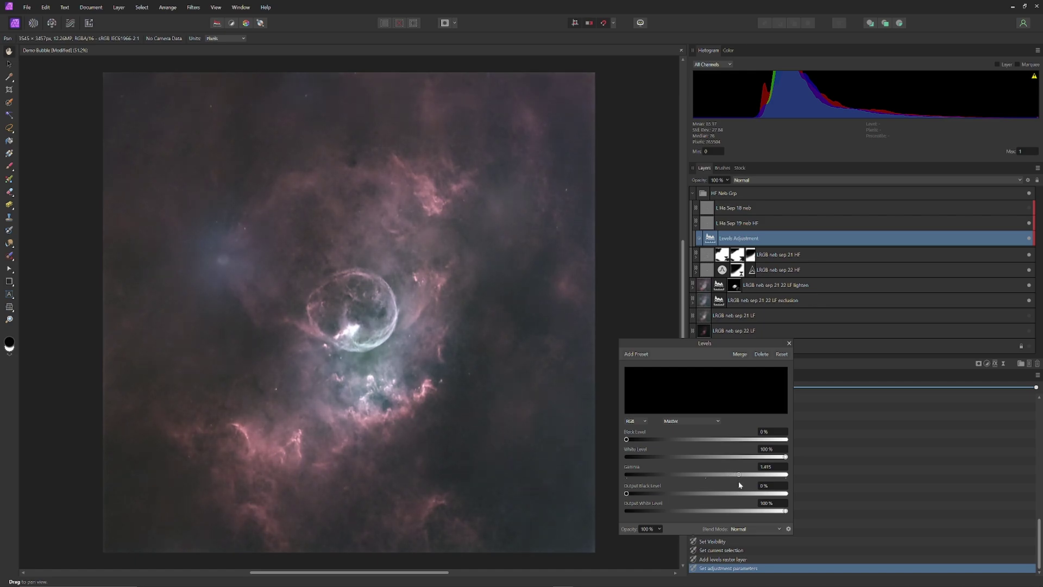
# Close the Levels settings and place the adjustment inside the L Ha Sep 19 neb HF layer.
pyautogui.click(789, 344)
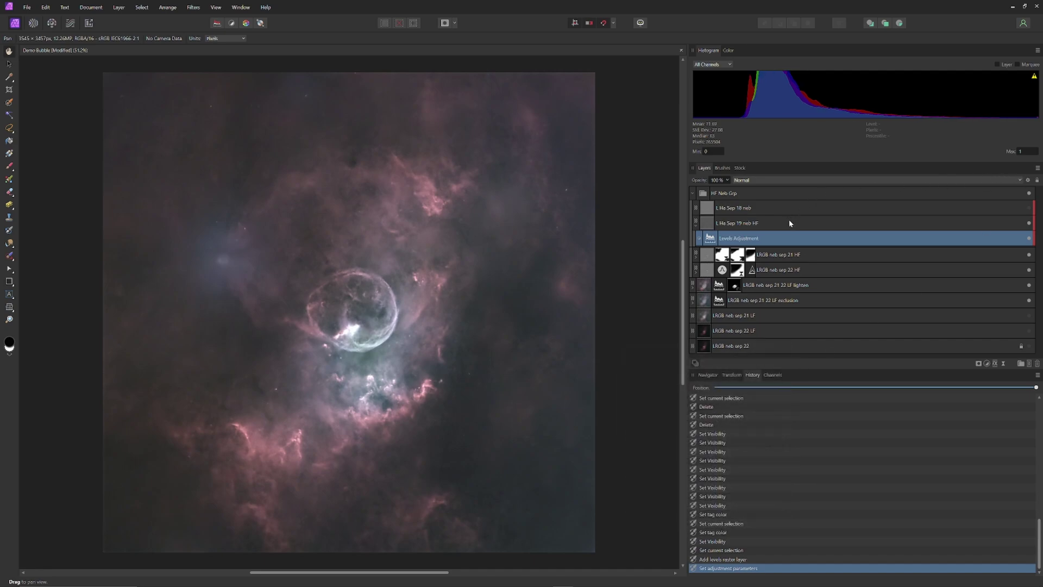
pyautogui.moveTo(749, 238); pyautogui.dragTo(732, 221)
# Show the L Ha Sep 18 neb layer and add a Levels adjustment with gamma 1.227 to it.
pyautogui.click(768, 208)
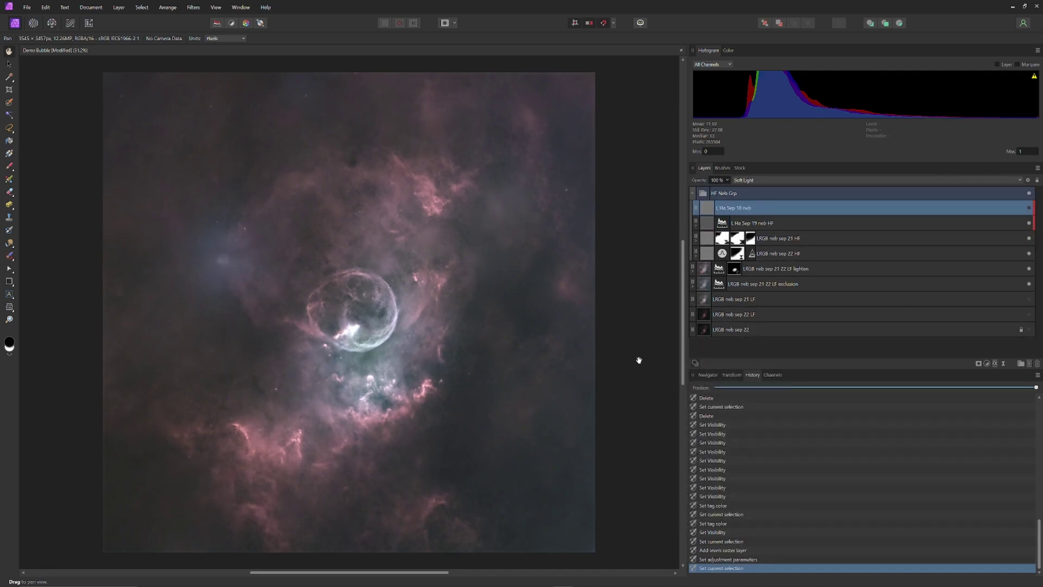
pyautogui.click(987, 363)
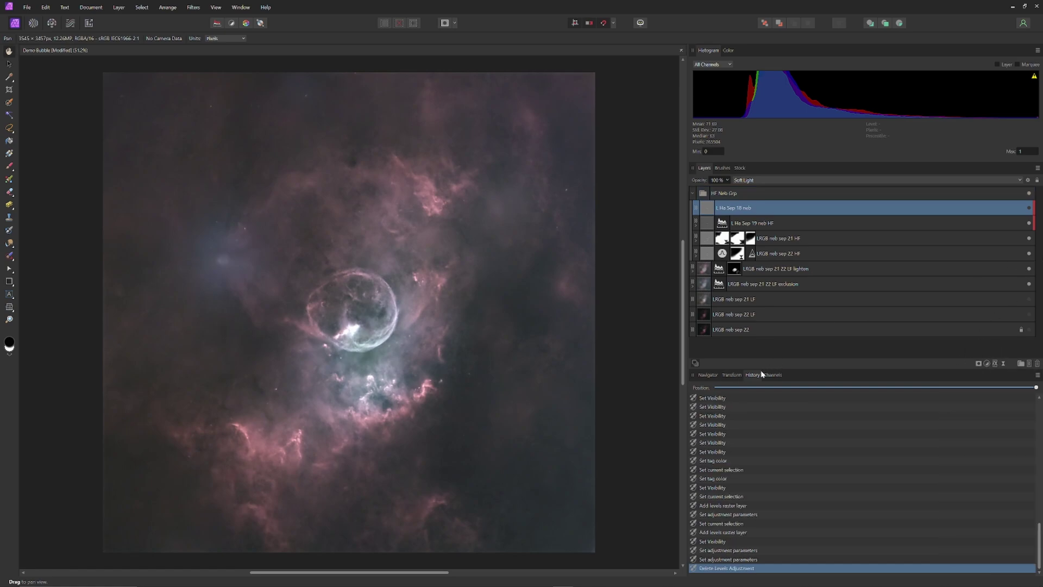
pyautogui.click(1029, 208)
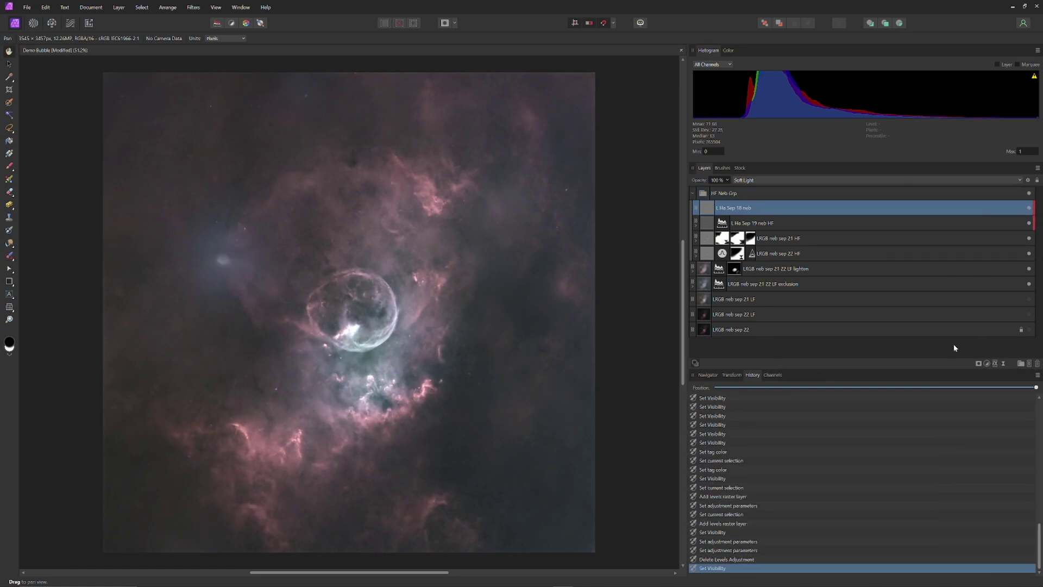
pyautogui.click(986, 364)
pyautogui.click(972, 390)
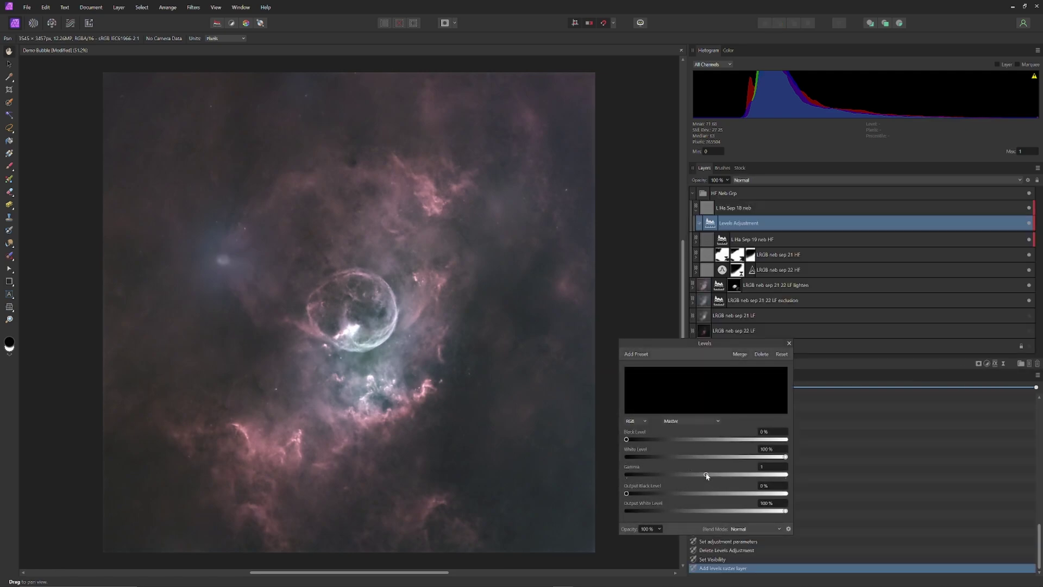
pyautogui.moveTo(706, 476); pyautogui.dragTo(725, 477)
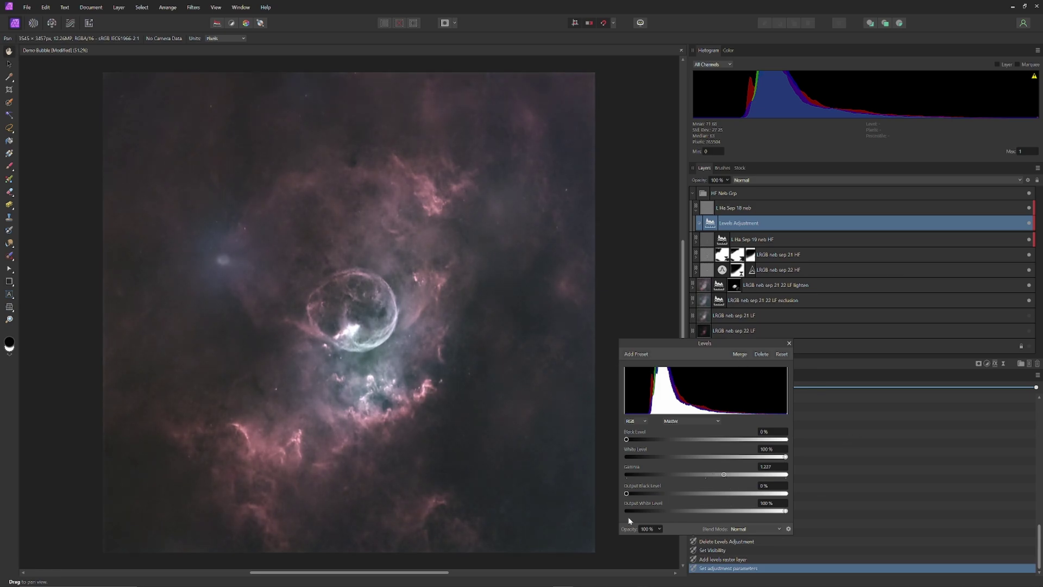
pyautogui.click(789, 344)
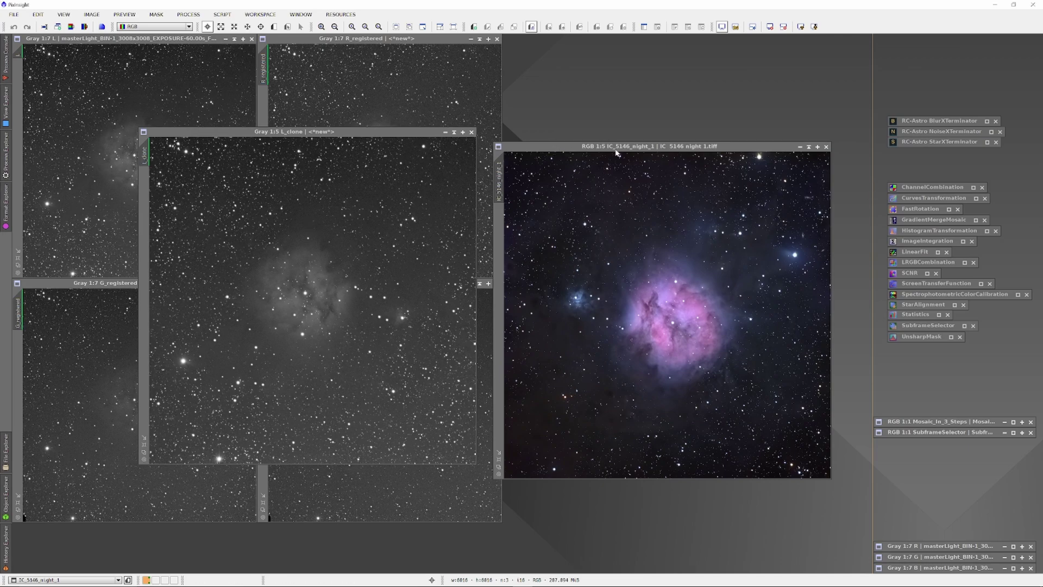
# In PixInsight, move the IC_5146_night_1 image over L_clone, then reset HistogramTransformation and set both of its histogram zoom factors to 1.
pyautogui.moveTo(616, 151); pyautogui.dragTo(295, 212)
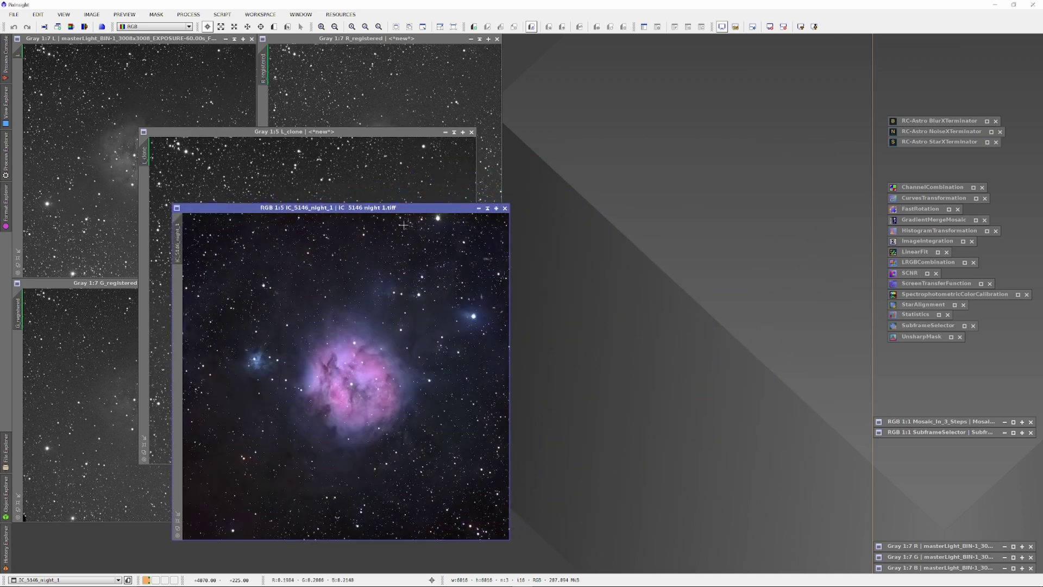
pyautogui.doubleClick(922, 232)
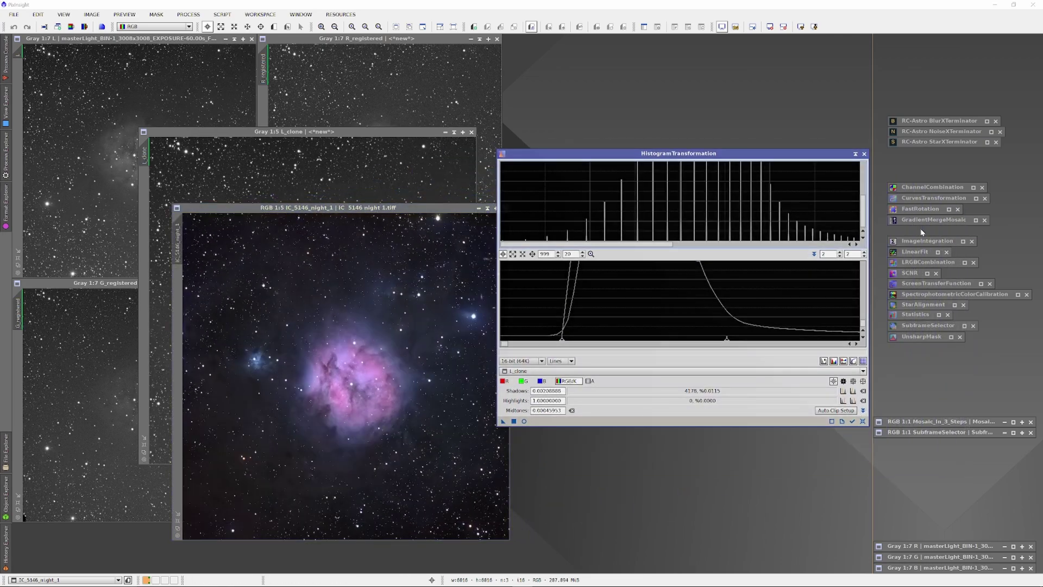
pyautogui.click(862, 421)
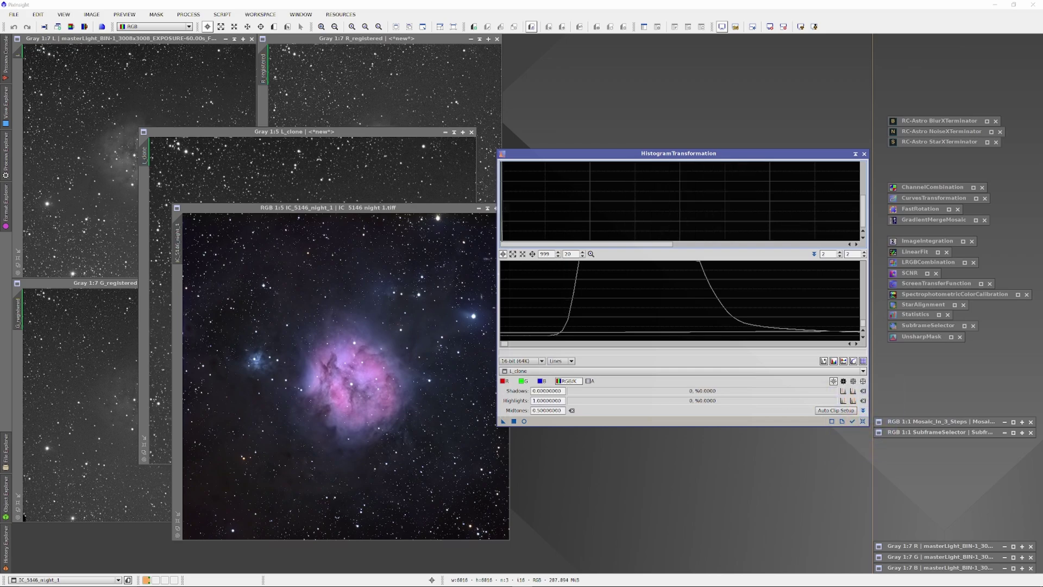
pyautogui.click(513, 253)
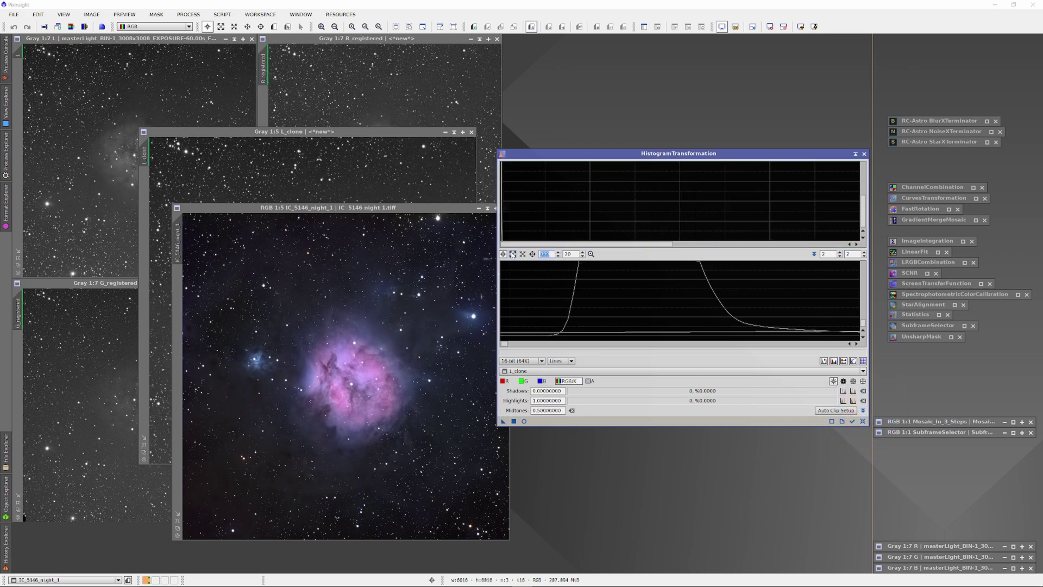
pyautogui.write('1')
pyautogui.press('Tab')
pyautogui.write('1')
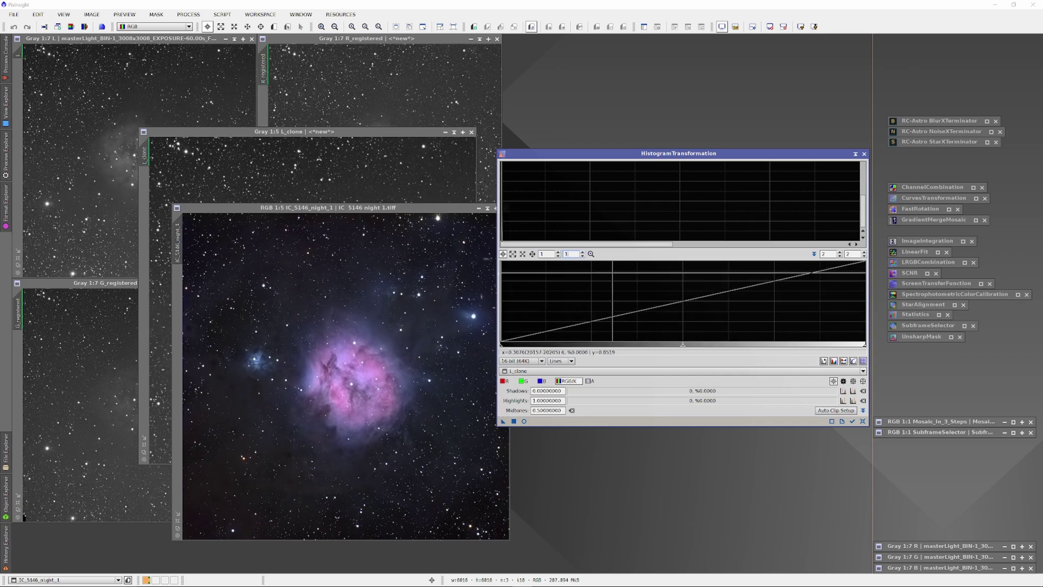
pyautogui.click(855, 154)
# Bring L_clone forward, open the StarAlignment process and reset it to its defaults.
pyautogui.click(366, 139)
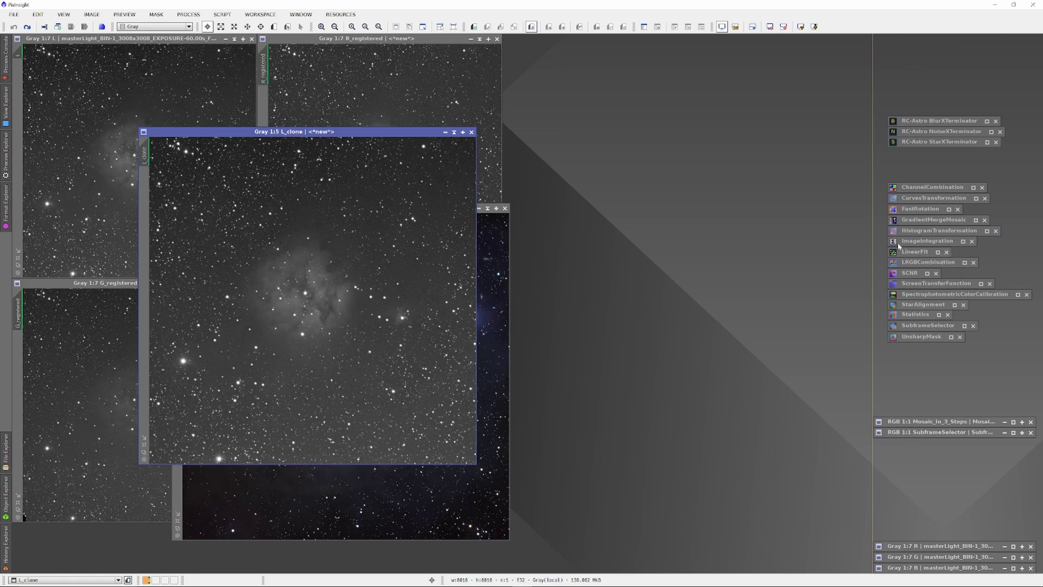
pyautogui.click(925, 305)
pyautogui.doubleClick(925, 306)
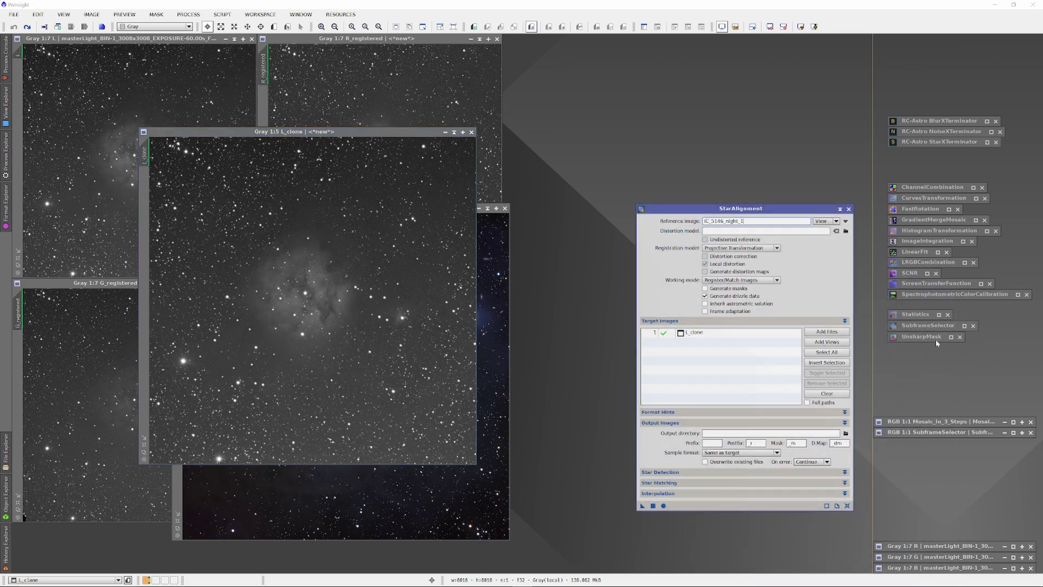
pyautogui.click(847, 505)
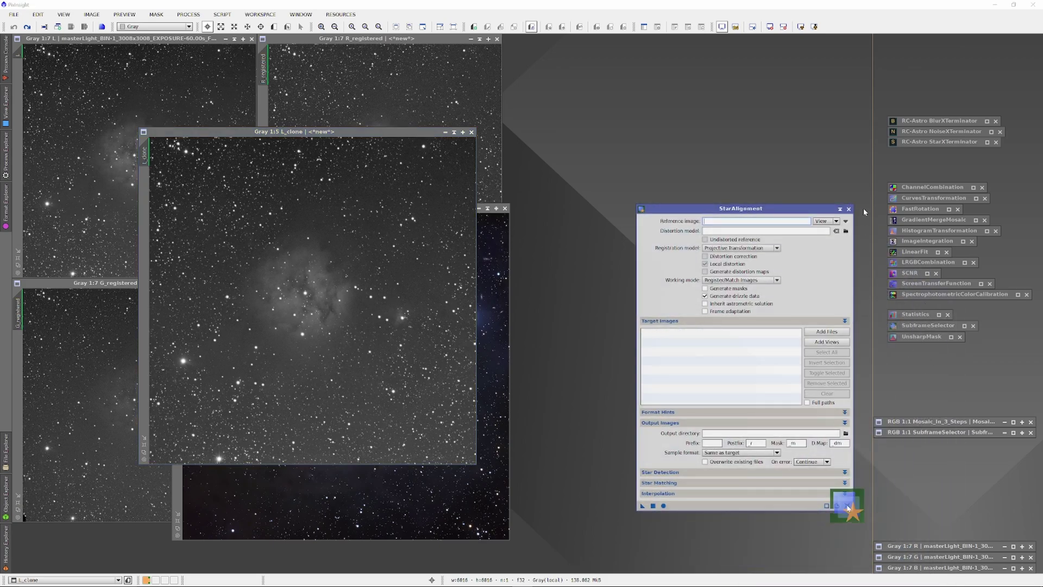
pyautogui.click(840, 209)
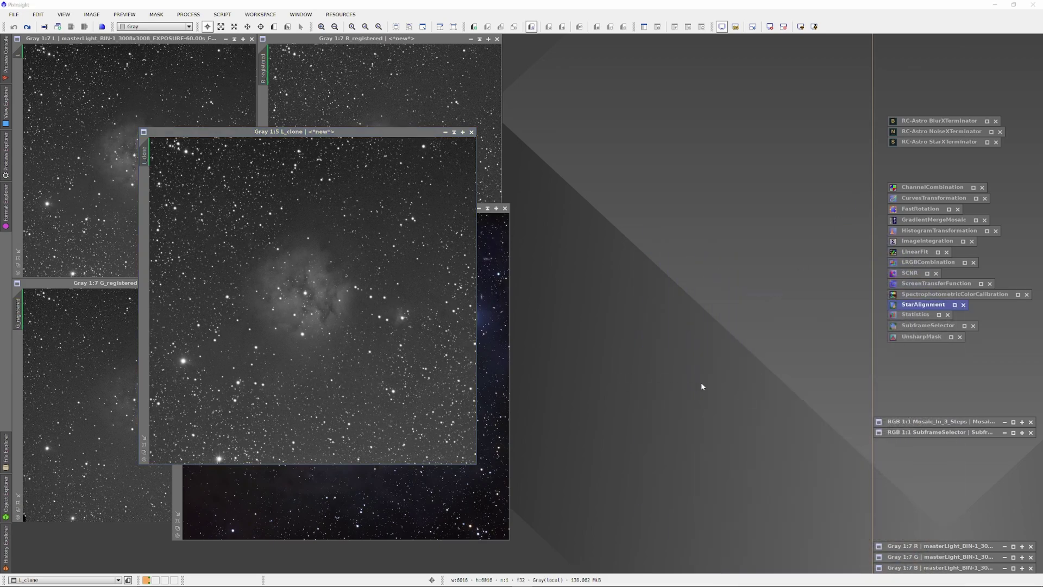
pyautogui.doubleClick(923, 306)
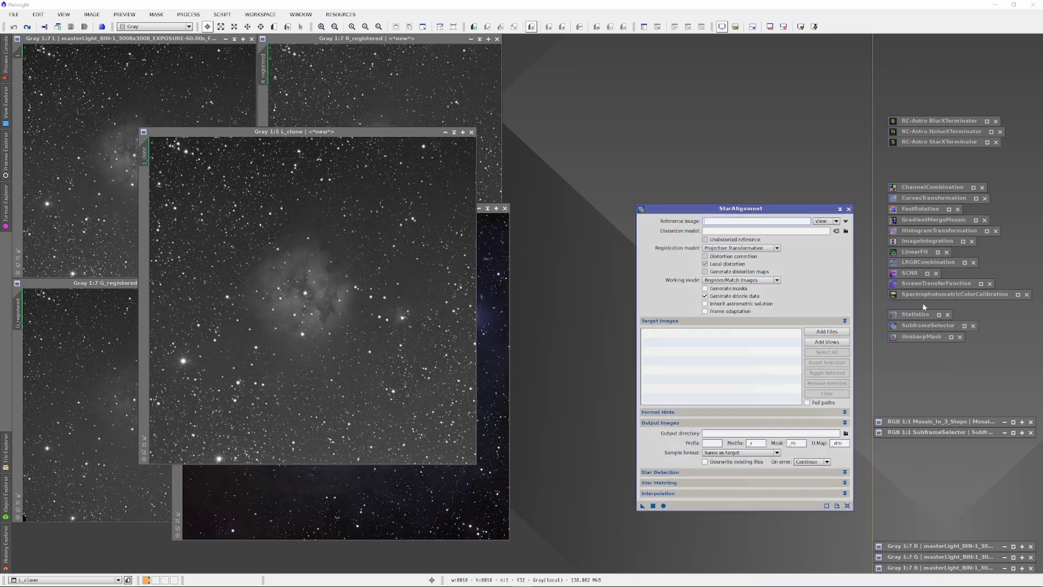
# Run StarAlignment on the L_clone view with IC_5146_night_1 as the reference image, iconizing the L_clone window beforehand.
pyautogui.click(323, 484)
pyautogui.moveTo(177, 239); pyautogui.dragTo(731, 221)
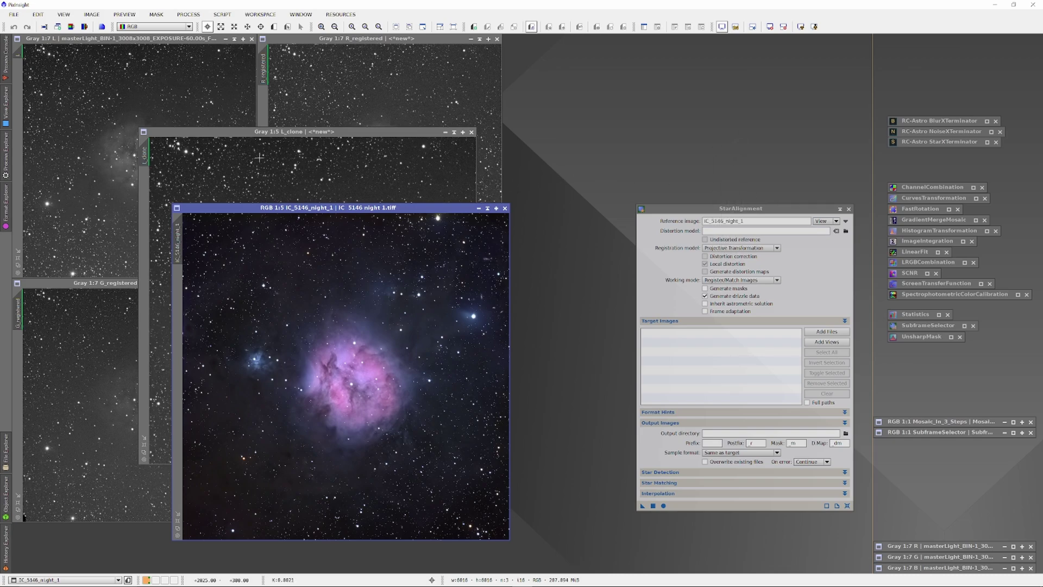
pyautogui.moveTo(144, 155); pyautogui.dragTo(682, 358)
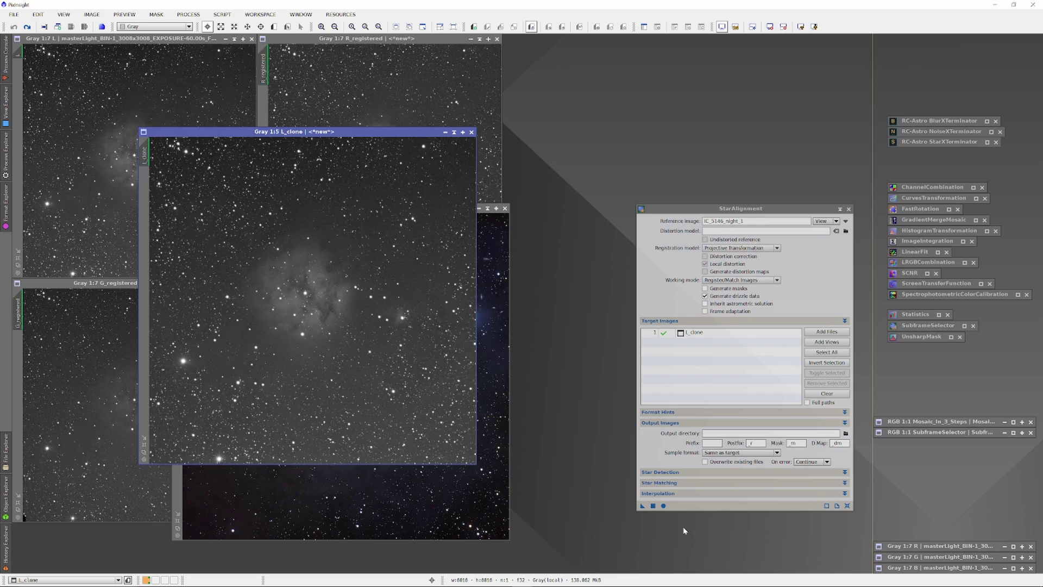
pyautogui.click(454, 132)
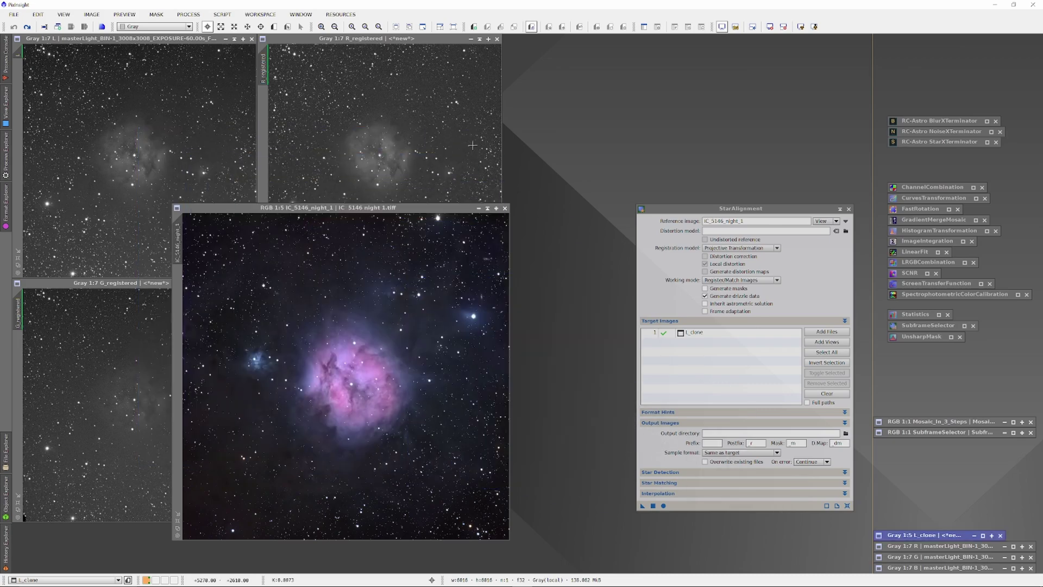
pyautogui.click(663, 505)
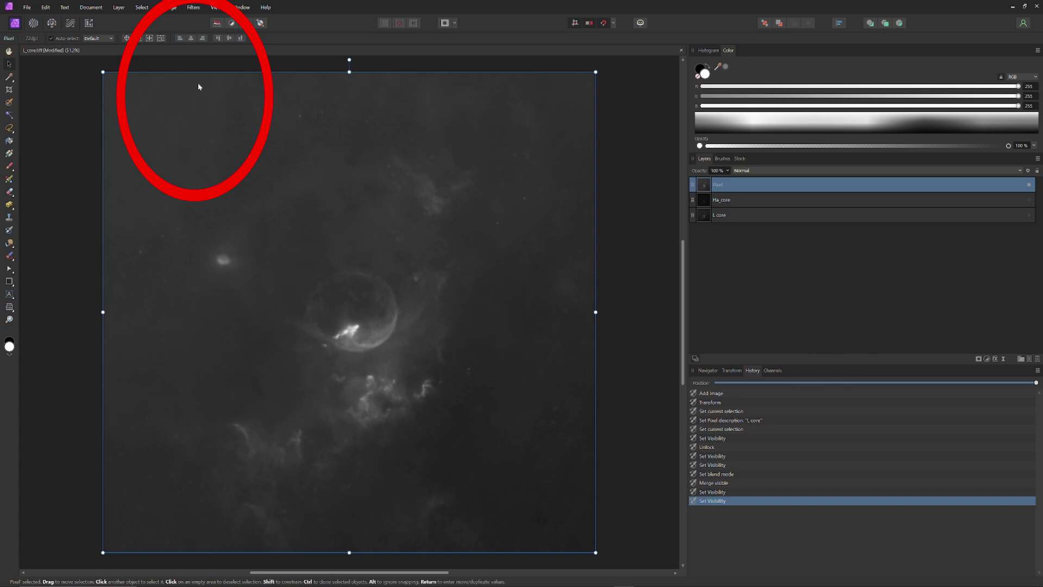
# In Affinity Photo, apply a Gaussian frequency separation with a 100 px radius to the merged Pixel layer above Ha_core.
pyautogui.click(186, 8)
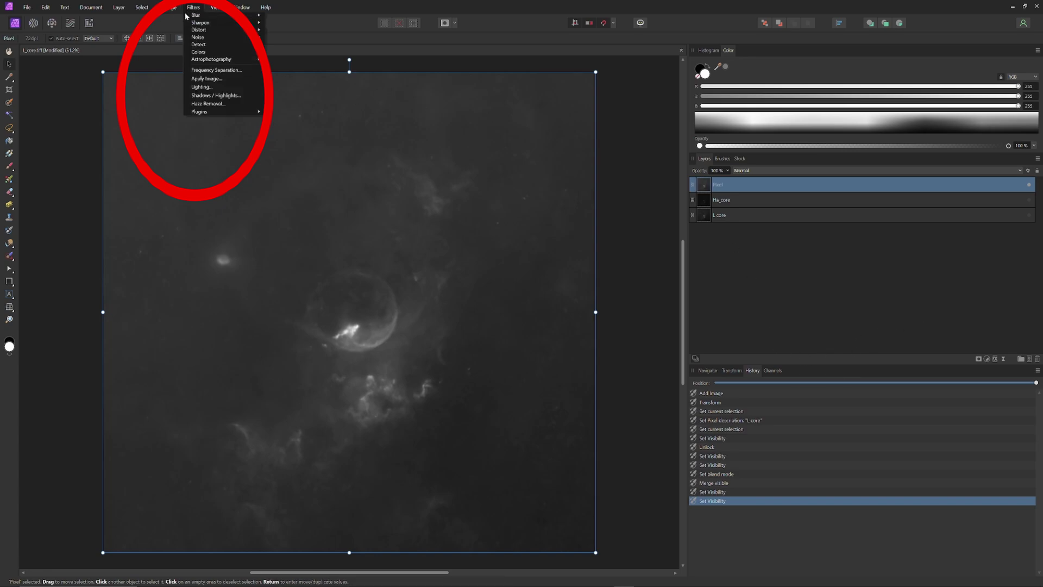
pyautogui.click(199, 70)
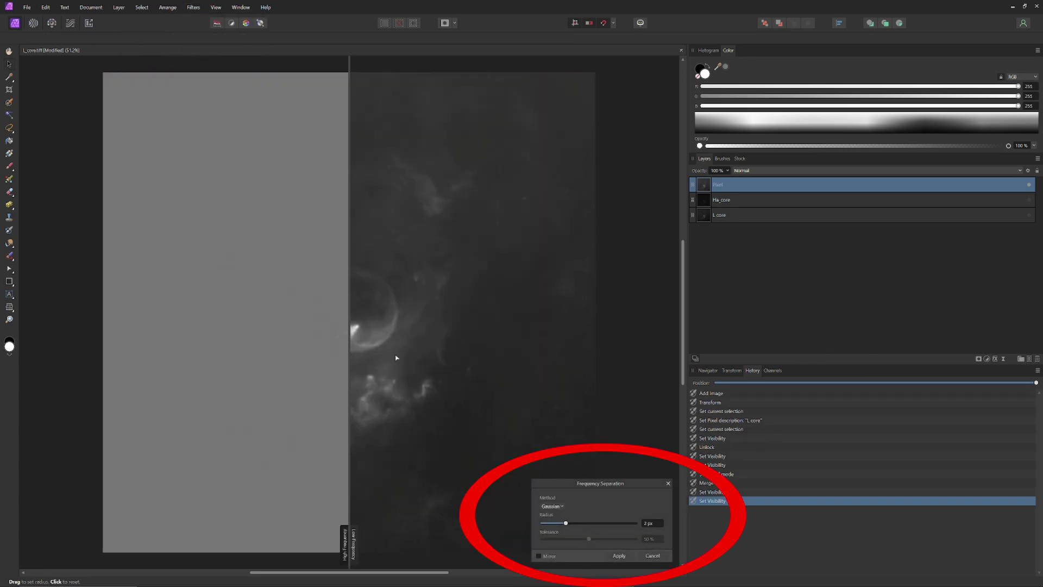
pyautogui.moveTo(567, 523); pyautogui.dragTo(636, 523)
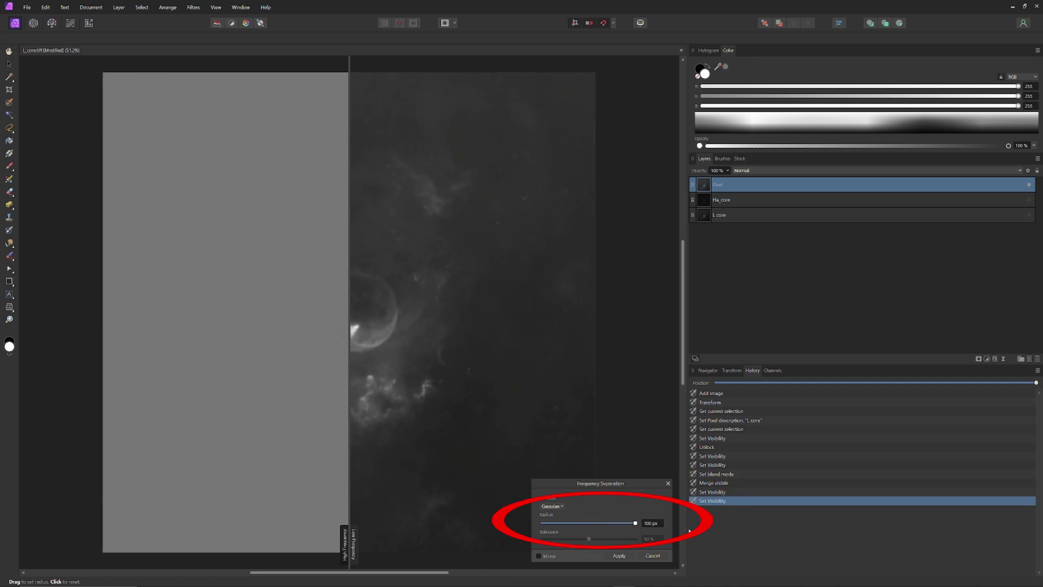
pyautogui.click(620, 555)
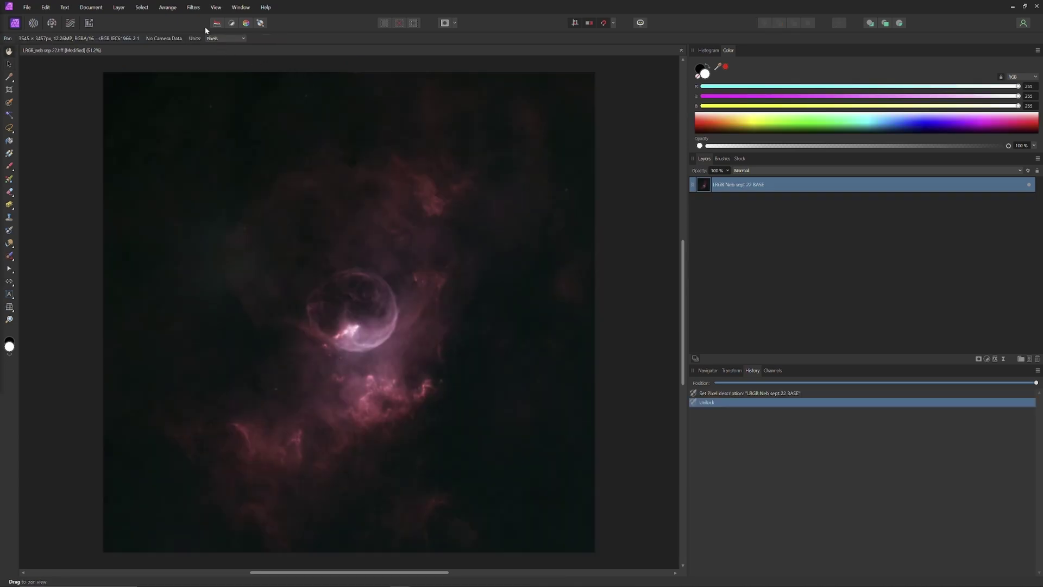
# Apply a Gaussian frequency separation to the LRGB Neb sept 22 BASE layer, using a large radius.
pyautogui.click(193, 7)
pyautogui.click(229, 71)
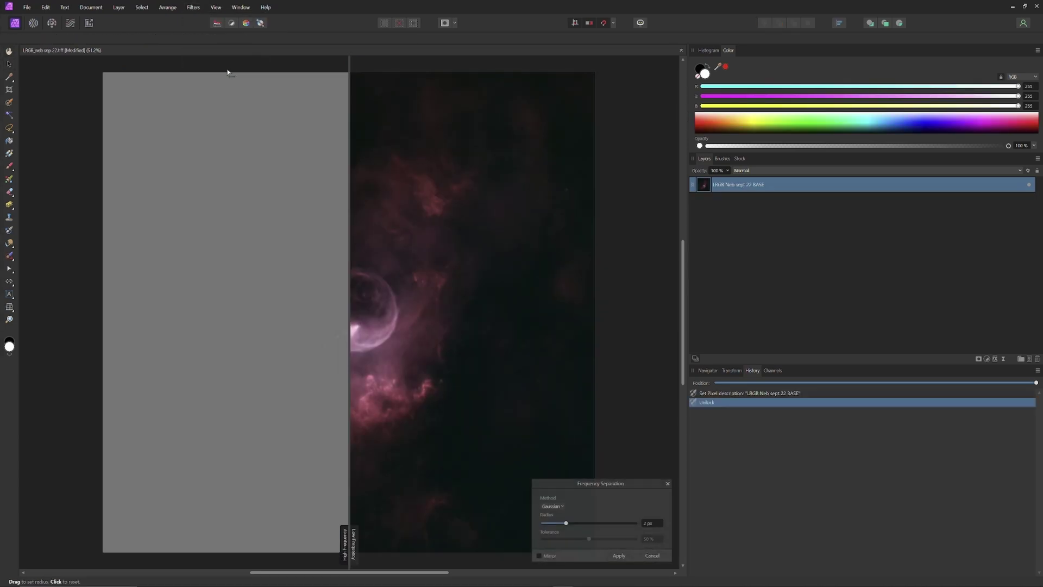
pyautogui.moveTo(542, 522); pyautogui.dragTo(634, 523)
pyautogui.moveTo(349, 454)
pyautogui.mouseDown()
pyautogui.moveTo(510, 459)
pyautogui.moveTo(249, 457)
pyautogui.moveTo(364, 459)
pyautogui.mouseUp()
pyautogui.click(622, 558)
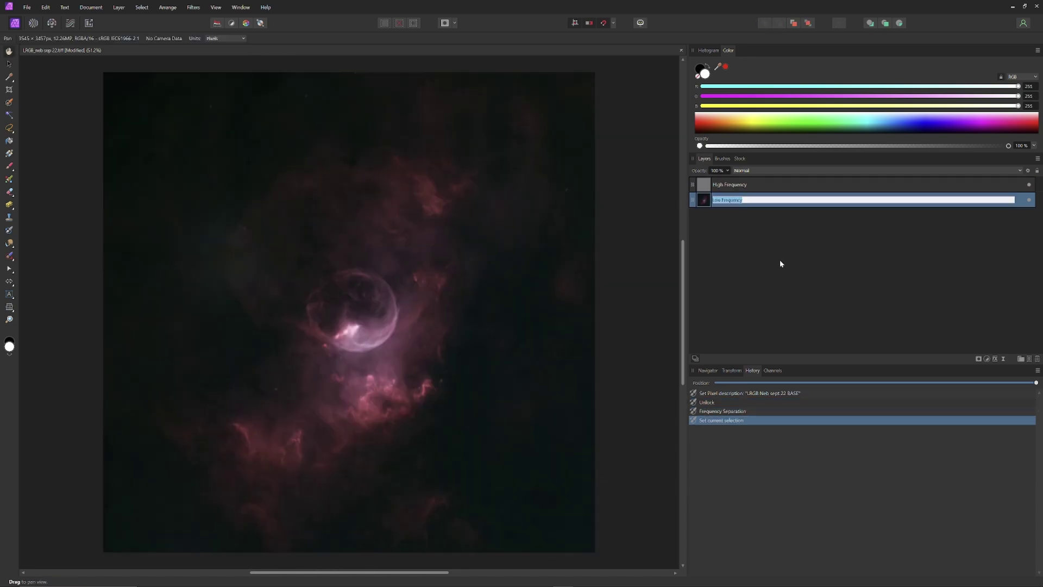
# Name the low-frequency layer LRGB Neb sept 22 BASE LF and the high-frequency layer LRGB Neb sept 22 BASE HF.
pyautogui.write('LRGB Neb sept 22 BASE LF')
pyautogui.press('Tab')
pyautogui.write('LRGB Neb sept 22 BASE HF')
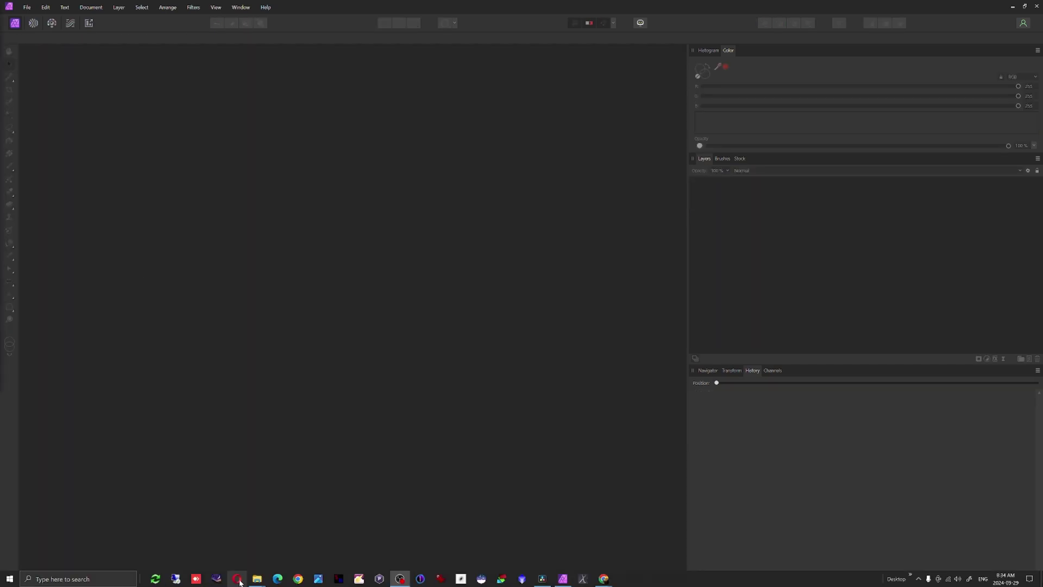
# Open the LRGB neb sep 22 TIFF file from the DEMO folder and unlock its Background layer.
pyautogui.moveTo(258, 580)
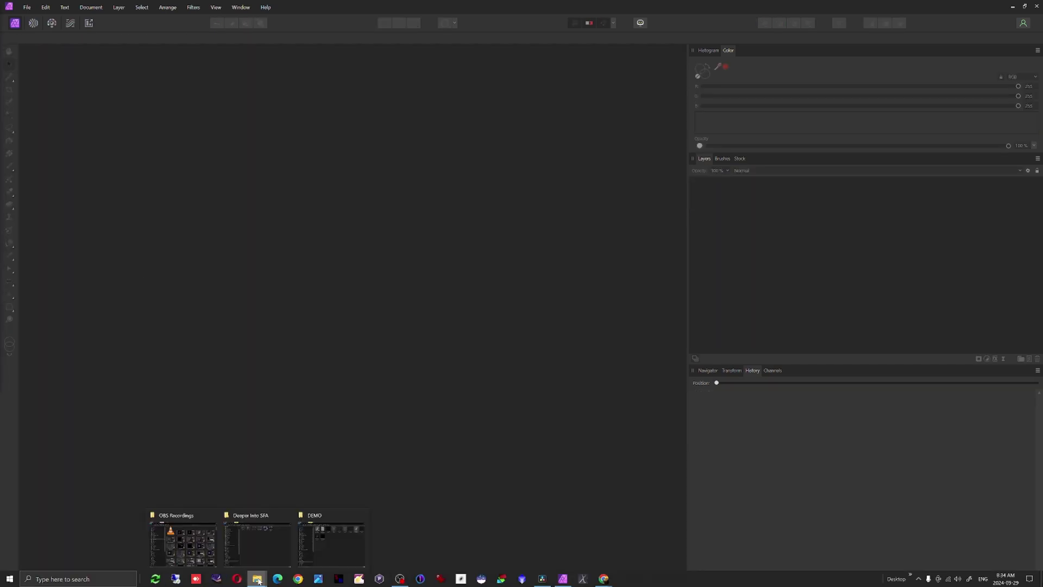
pyautogui.click(326, 543)
pyautogui.doubleClick(207, 296)
pyautogui.rightClick(766, 186)
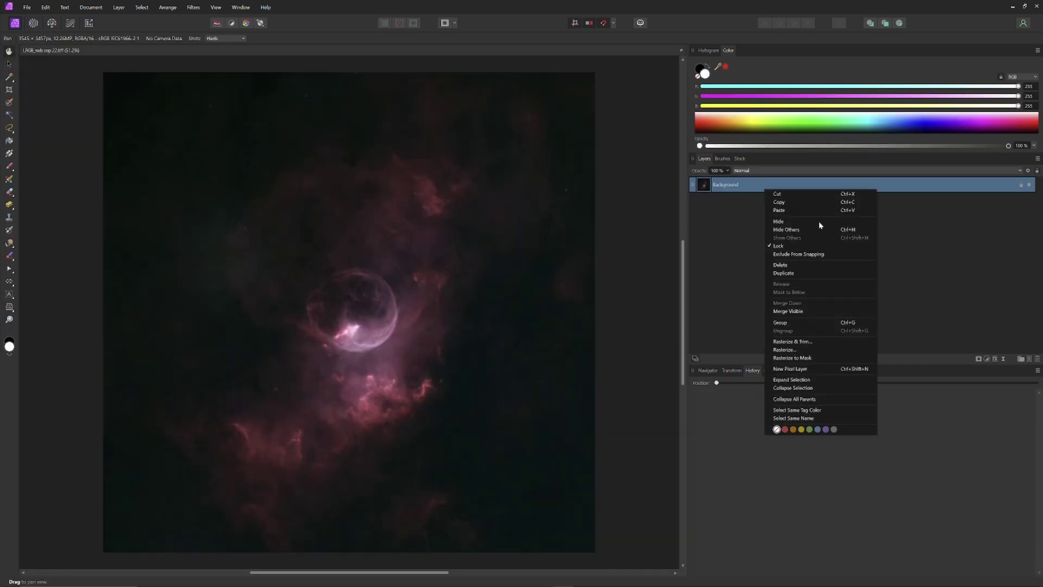
pyautogui.click(1020, 184)
# Split the unlocked Background layer into high and low frequencies with Frequency Separation, increasing the radius.
pyautogui.click(193, 7)
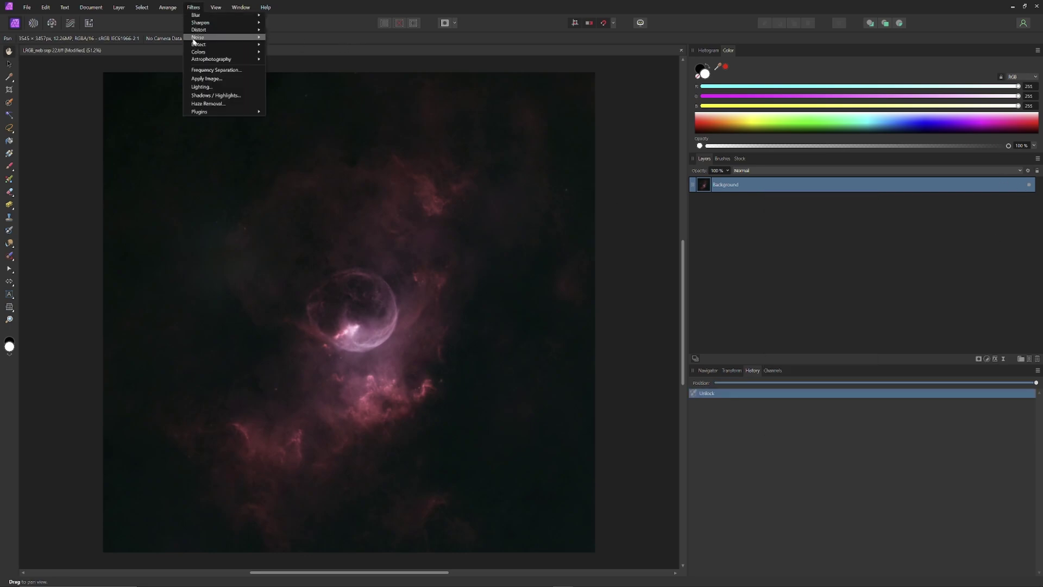
pyautogui.click(204, 70)
pyautogui.moveTo(567, 523); pyautogui.dragTo(597, 523)
pyautogui.click(619, 555)
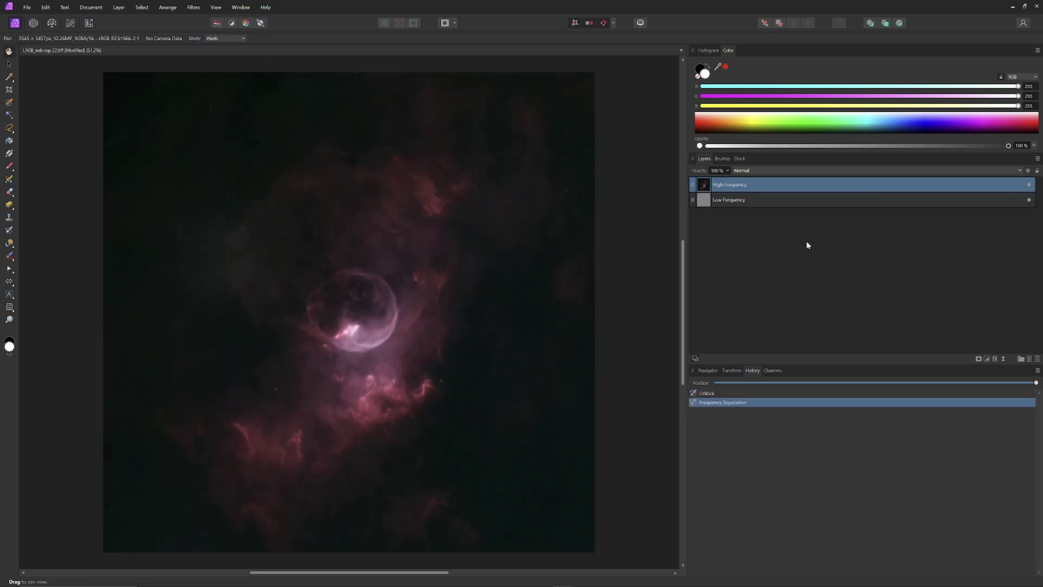
# Rename the Low Frequency layer as LRGB neb Sept 22 BASE LF.
pyautogui.doubleClick(727, 199)
pyautogui.write('LRGB')
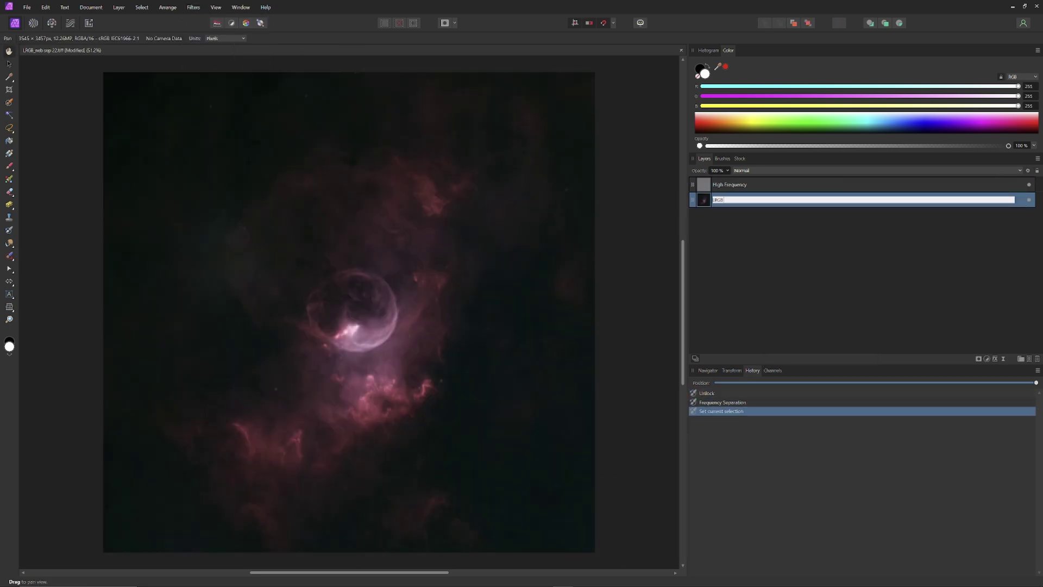
pyautogui.write(' neb Sept 22 BASE LF')
pyautogui.press('Return')
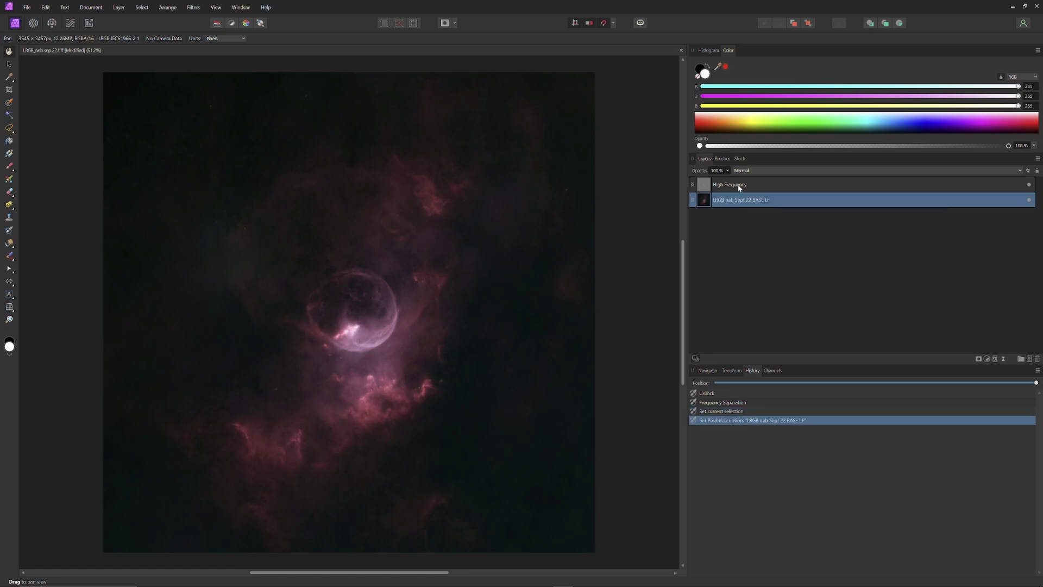
# Rename the High Frequency layer as LRGB neb Sept 22 BASE HF.
pyautogui.doubleClick(741, 204)
pyautogui.hotkey('ctrl', 'c')
pyautogui.doubleClick(744, 186)
pyautogui.hotkey('ctrl', 'v')
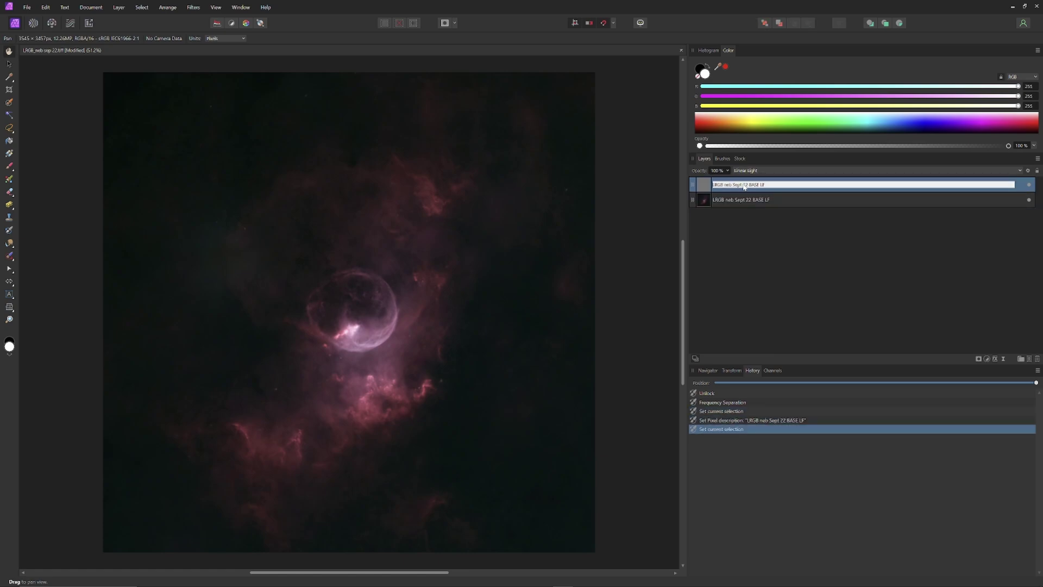
pyautogui.write('HF')
pyautogui.press('Return')
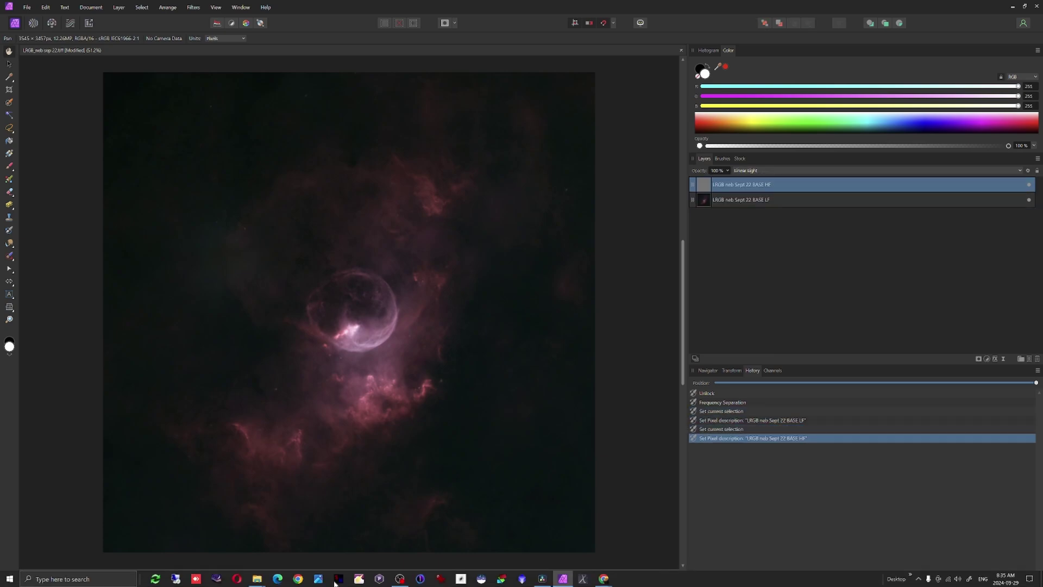
# Place the LRGB sep 21 neb TIFF over the canvas and split it with Gaussian Frequency Separation at a 2 px radius.
pyautogui.click(256, 530)
pyautogui.moveTo(536, 239); pyautogui.dragTo(367, 142)
pyautogui.click(194, 8)
pyautogui.click(217, 70)
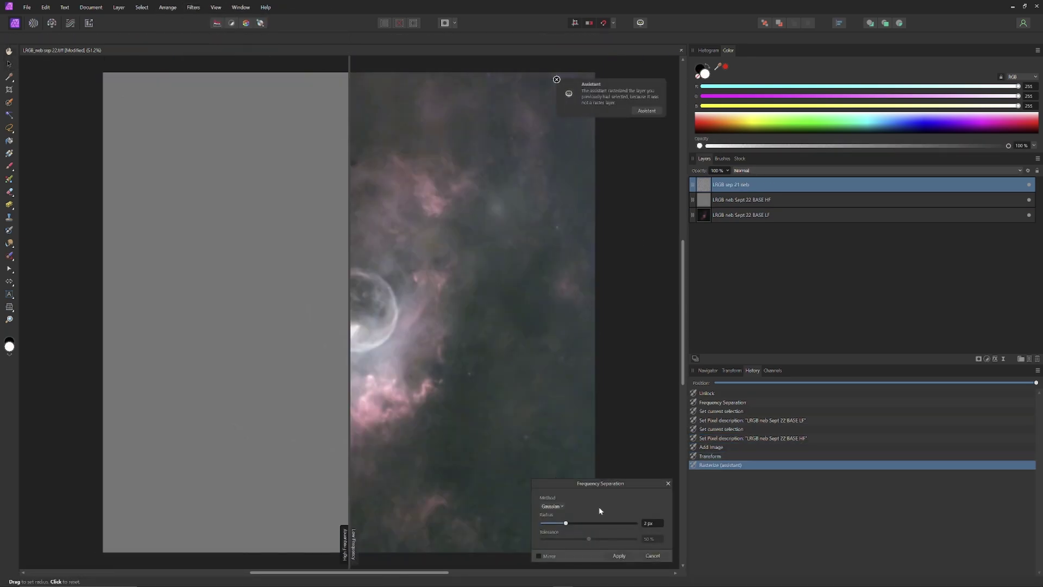
pyautogui.click(619, 554)
# Name the new low-frequency layer LRGB neb Sept 21 BASE LF and the new high-frequency layer LRGB neb Sept 21 BASE HF.
pyautogui.doubleClick(728, 200)
pyautogui.hotkey('ctrl', 'v')
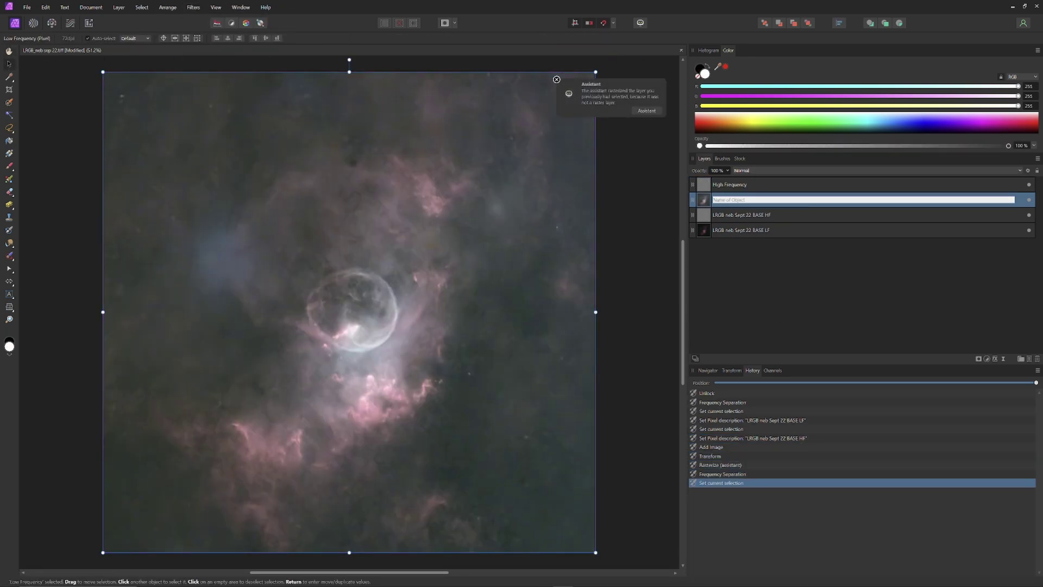
pyautogui.doubleClick(751, 187)
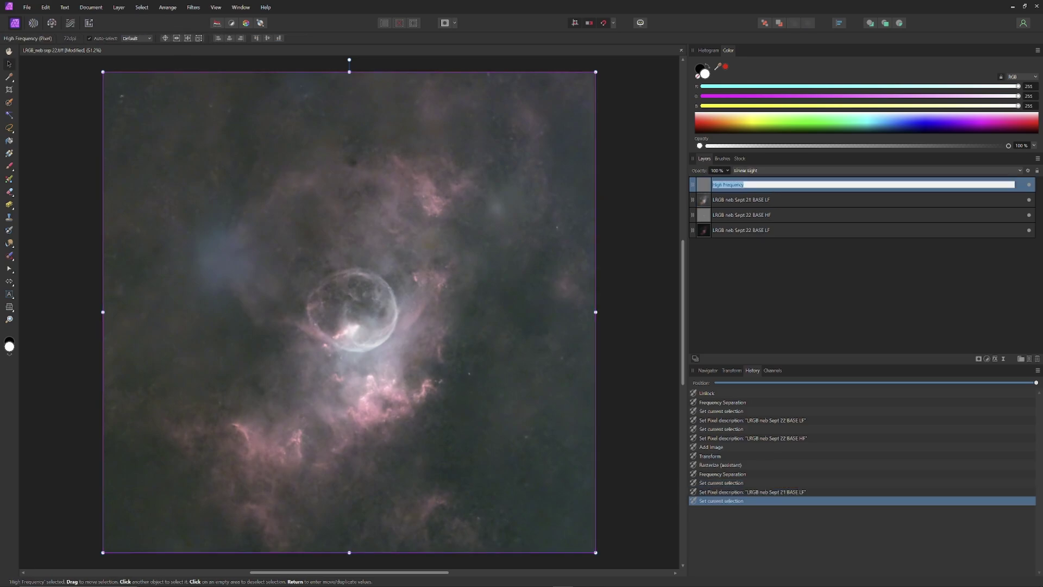
pyautogui.hotkey('ctrl', 'v')
pyautogui.write('H')
pyautogui.press('Return')
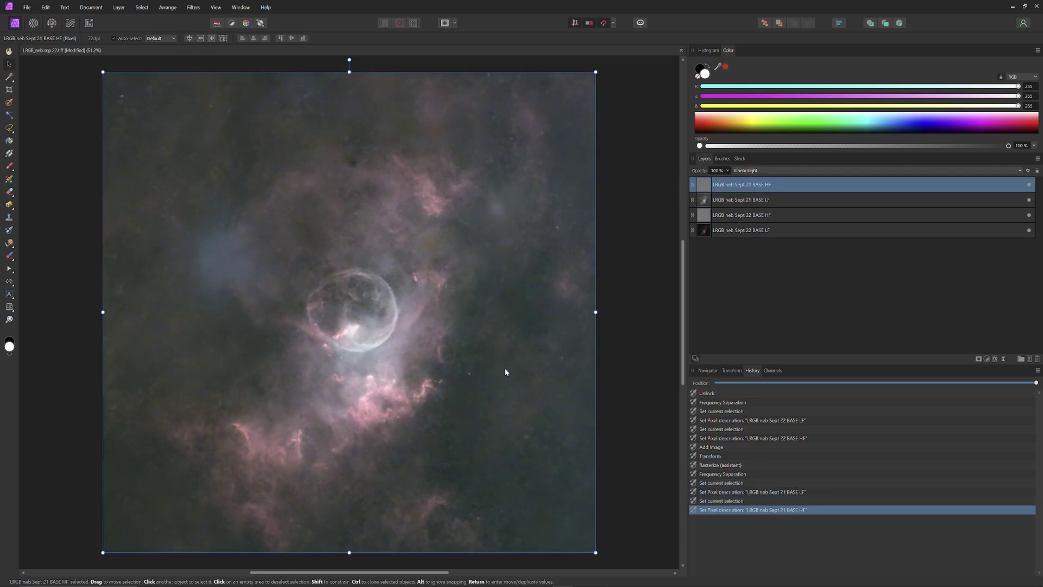
# Place the L Ha Sep 19 neb and L Ha Sep 18 neb TIFF files from the DEMO folder above the LRGB layers.
pyautogui.click(257, 578)
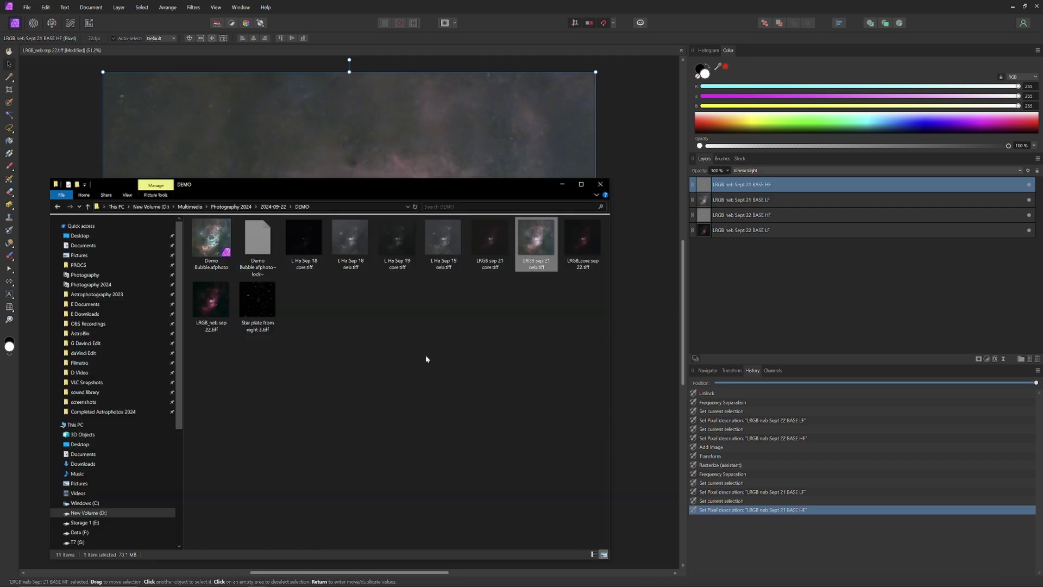
pyautogui.moveTo(447, 242); pyautogui.dragTo(391, 140)
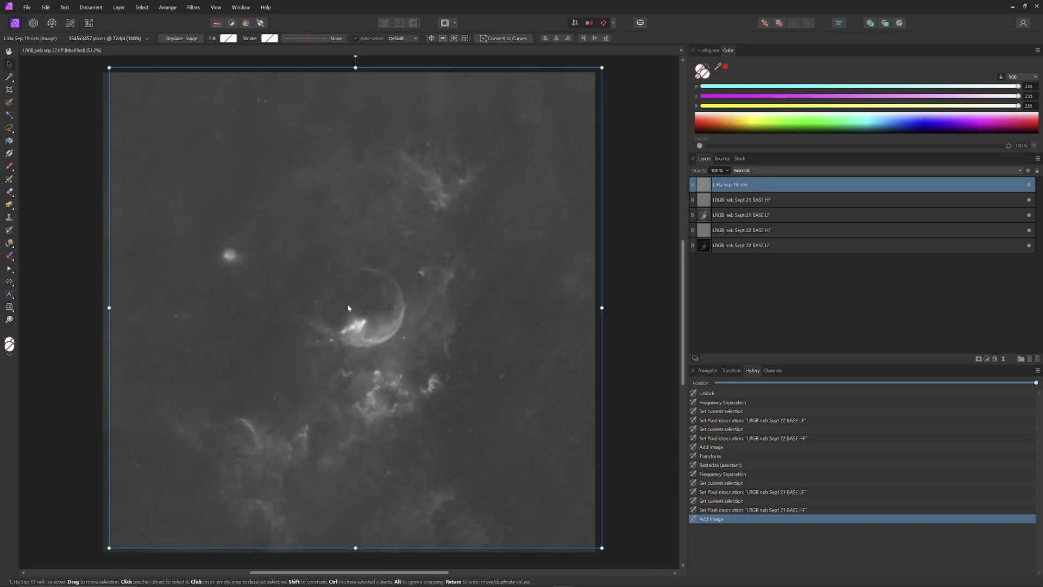
pyautogui.moveTo(259, 579)
pyautogui.click(324, 556)
pyautogui.moveTo(351, 244); pyautogui.dragTo(388, 325)
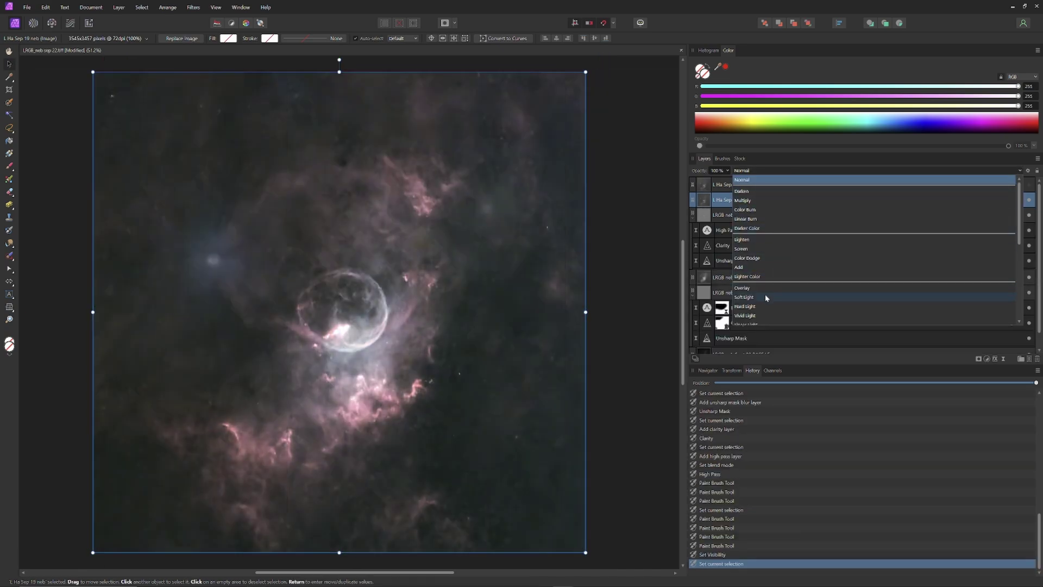
# Blend the L Ha Sep 19 neb layer with Soft Light and add a Levels adjustment directly beneath it with gamma 1.138.
pyautogui.click(765, 296)
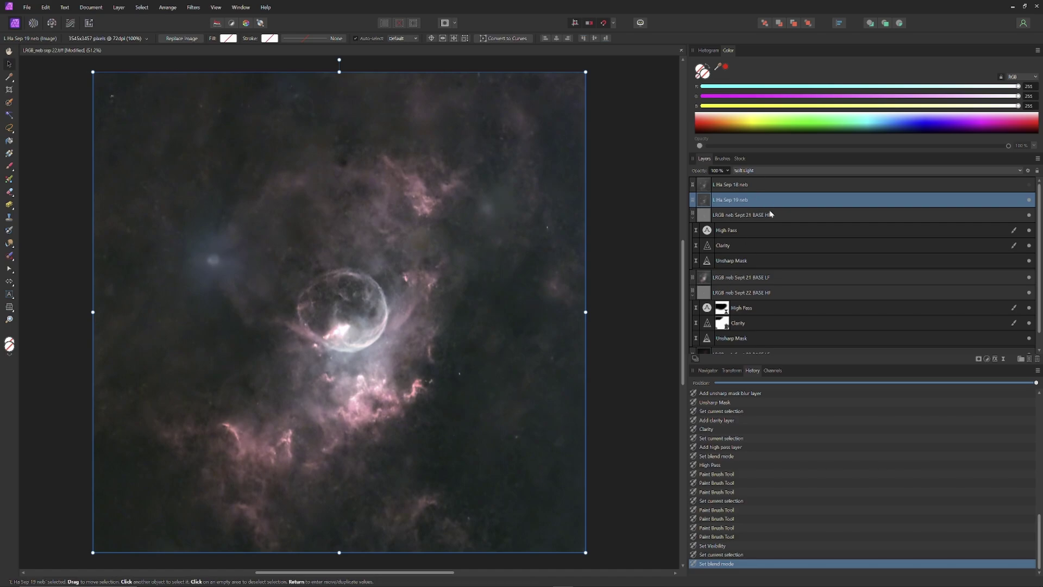
pyautogui.click(986, 359)
pyautogui.click(968, 367)
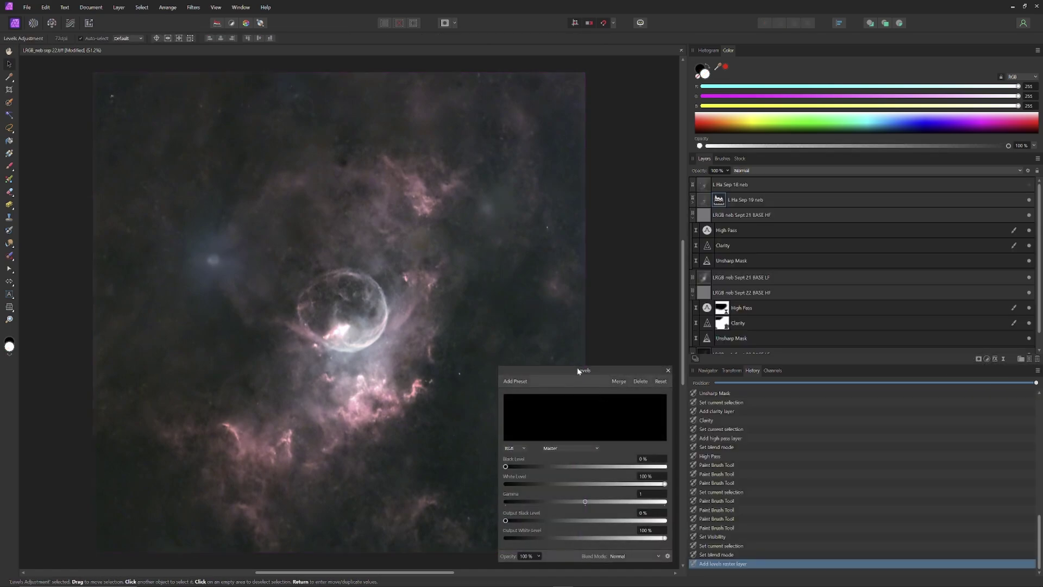
pyautogui.moveTo(578, 371); pyautogui.dragTo(681, 352)
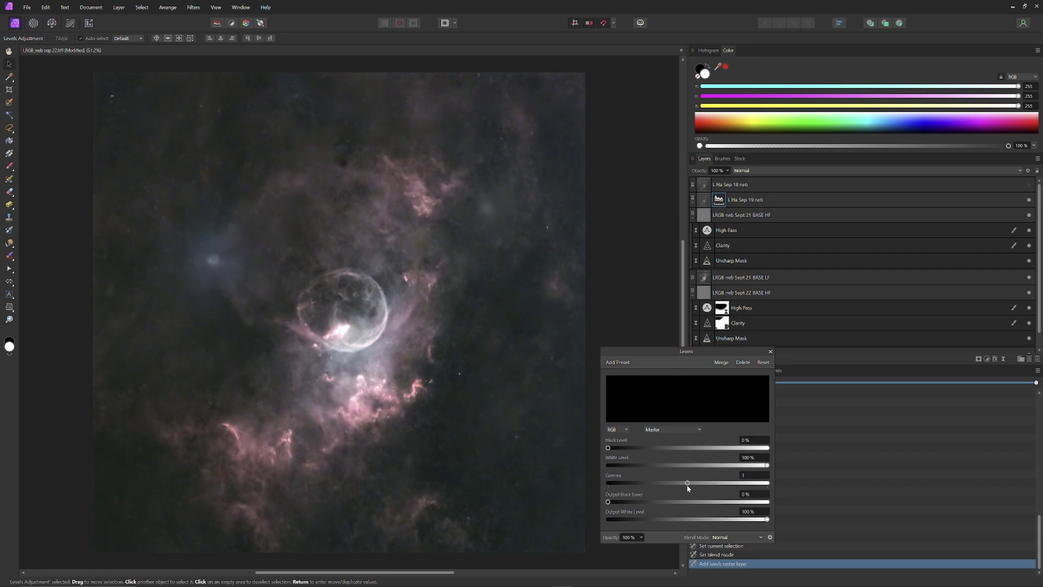
pyautogui.click(692, 199)
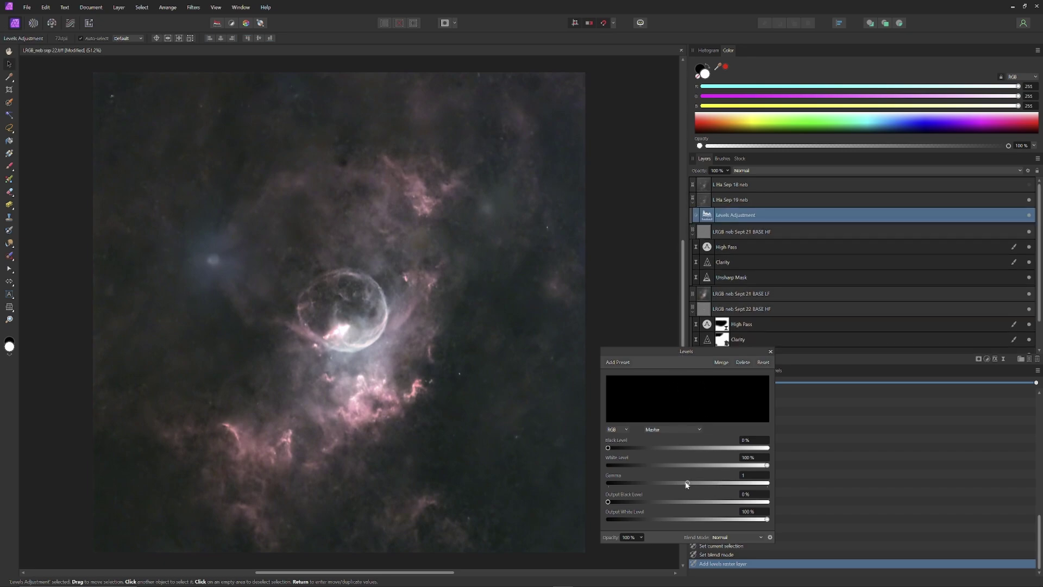
pyautogui.moveTo(688, 482); pyautogui.dragTo(700, 488)
pyautogui.click(770, 351)
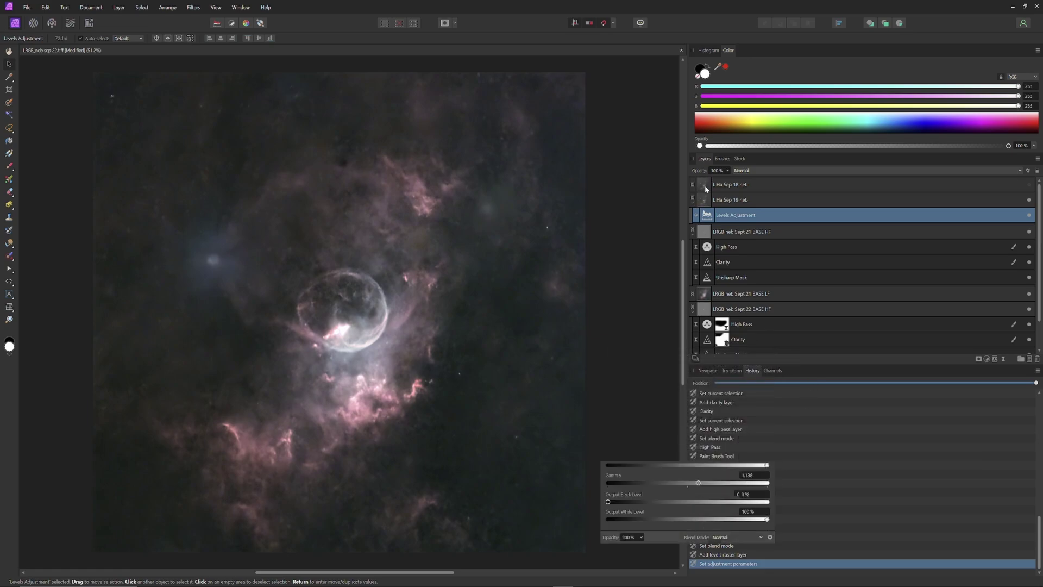
# Show the L Ha Sep 18 neb layer and set its blend mode to Soft Light.
pyautogui.click(729, 189)
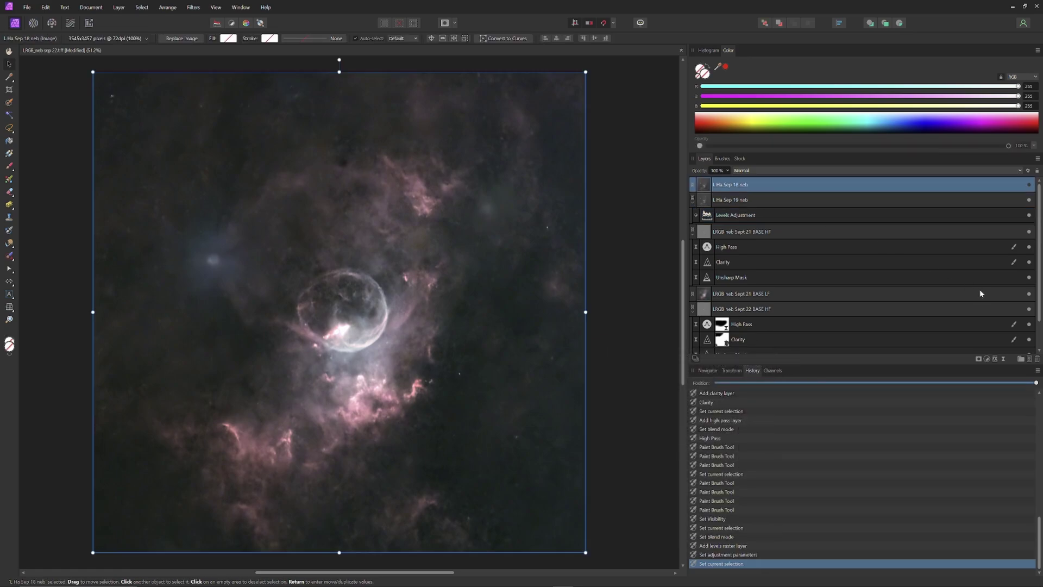
pyautogui.click(1029, 185)
pyautogui.click(794, 170)
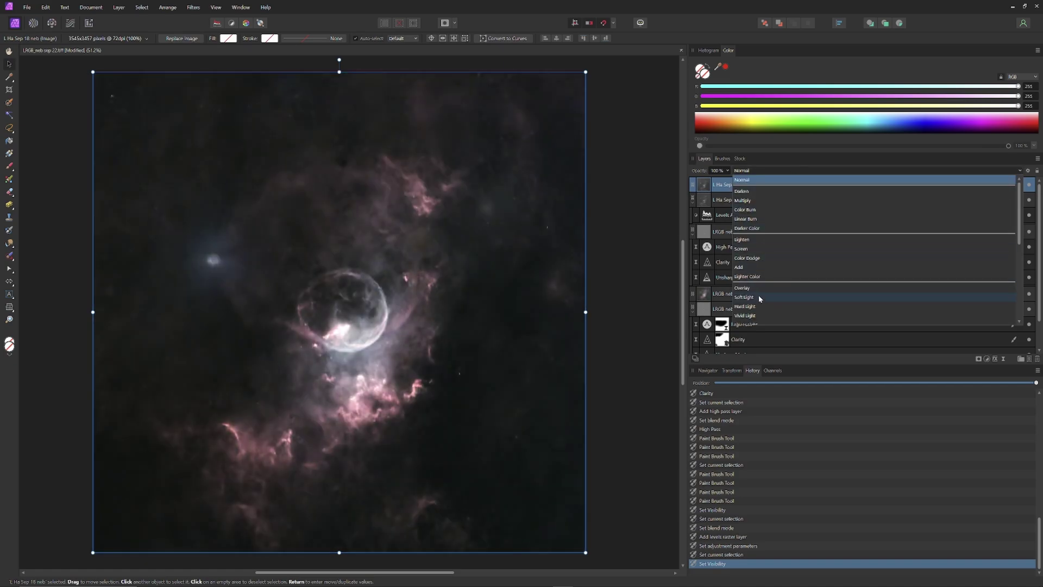
pyautogui.click(758, 297)
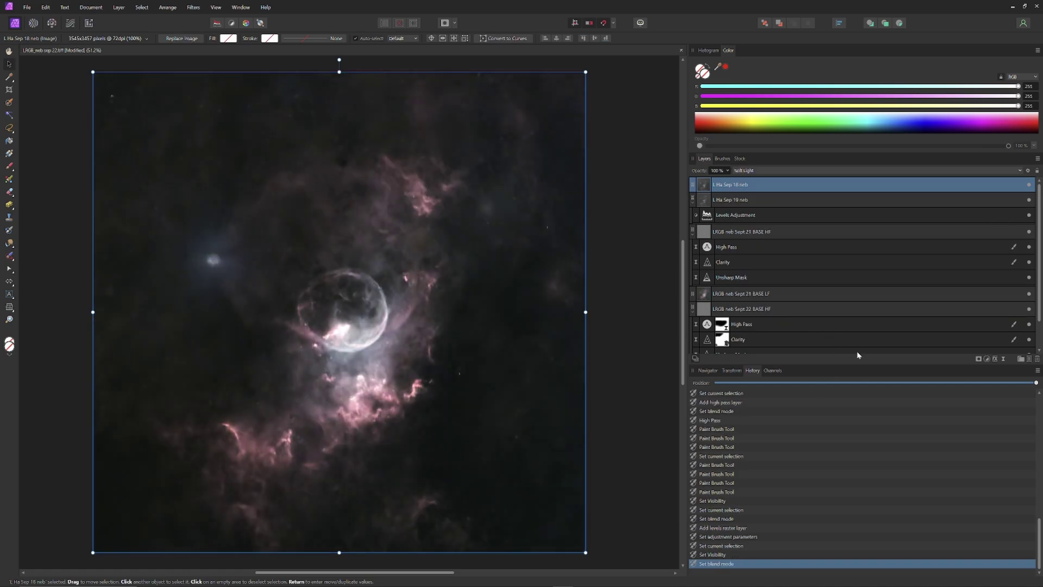
# Add a Levels adjustment directly beneath the L Ha Sep 18 neb layer and raise its gamma slightly to brighten the image.
pyautogui.click(1003, 359)
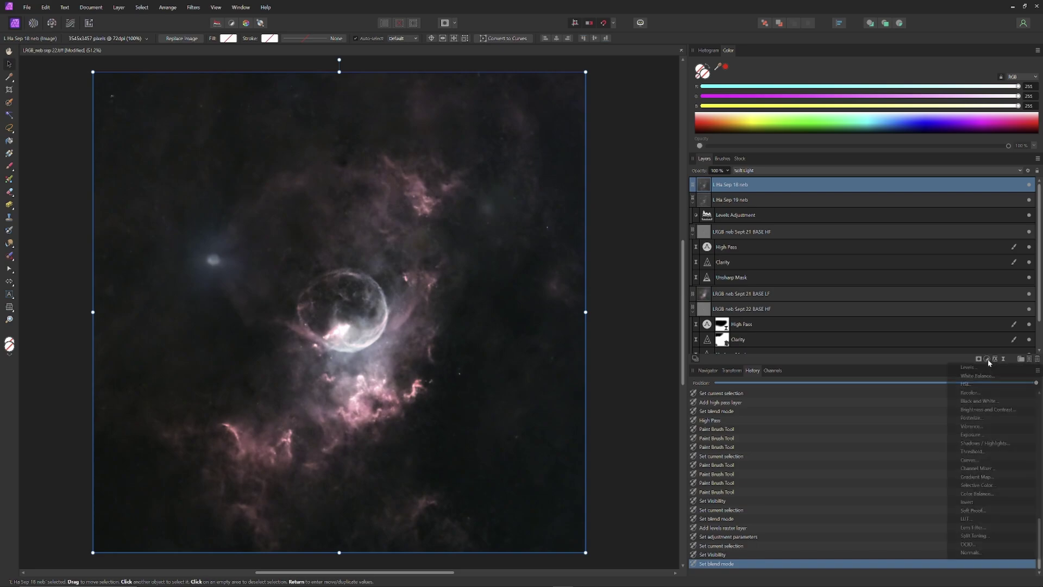
pyautogui.click(968, 367)
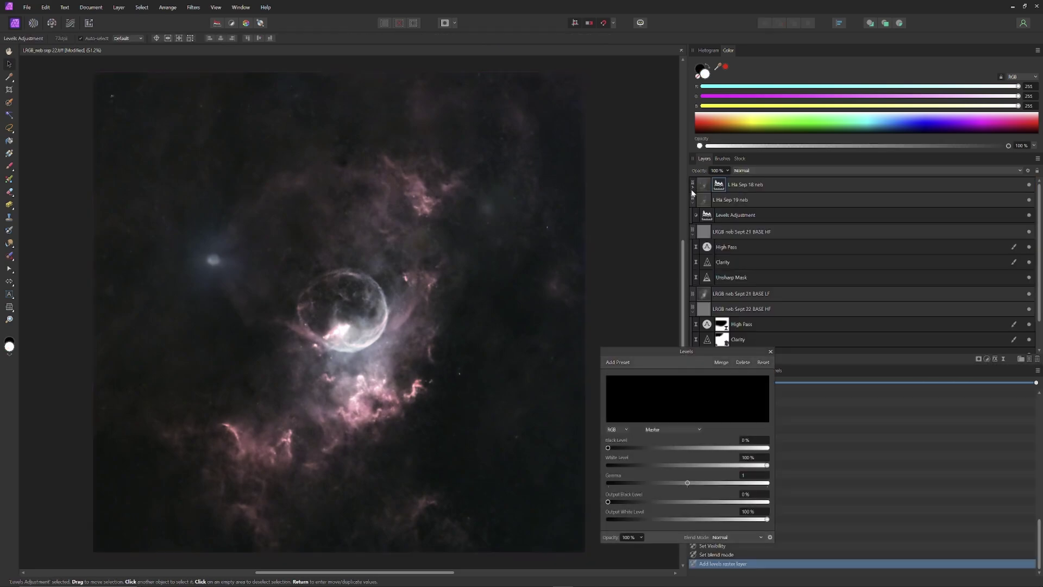
pyautogui.moveTo(692, 191); pyautogui.dragTo(692, 191)
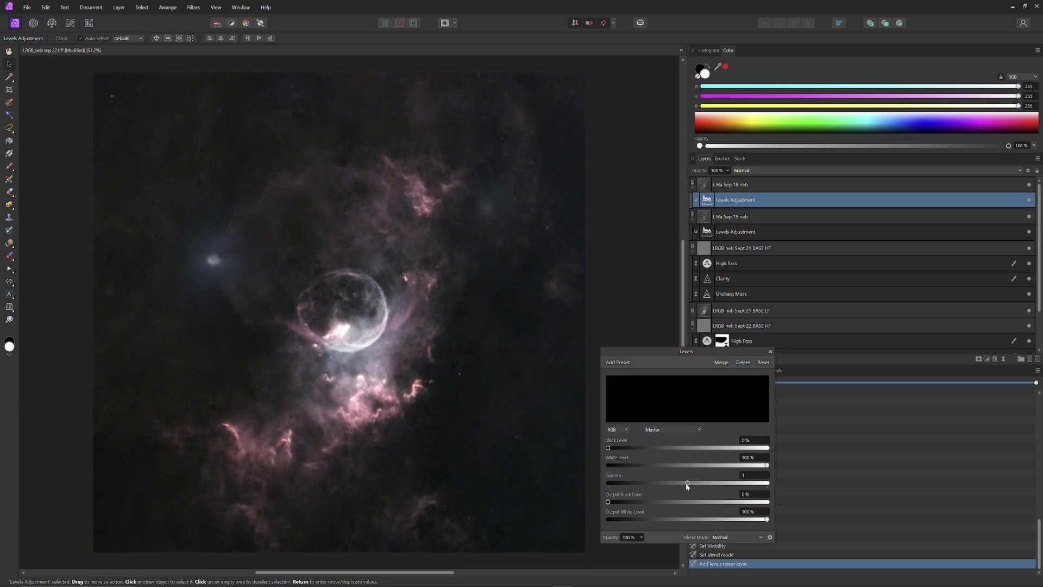
pyautogui.moveTo(688, 484); pyautogui.dragTo(697, 485)
pyautogui.click(770, 352)
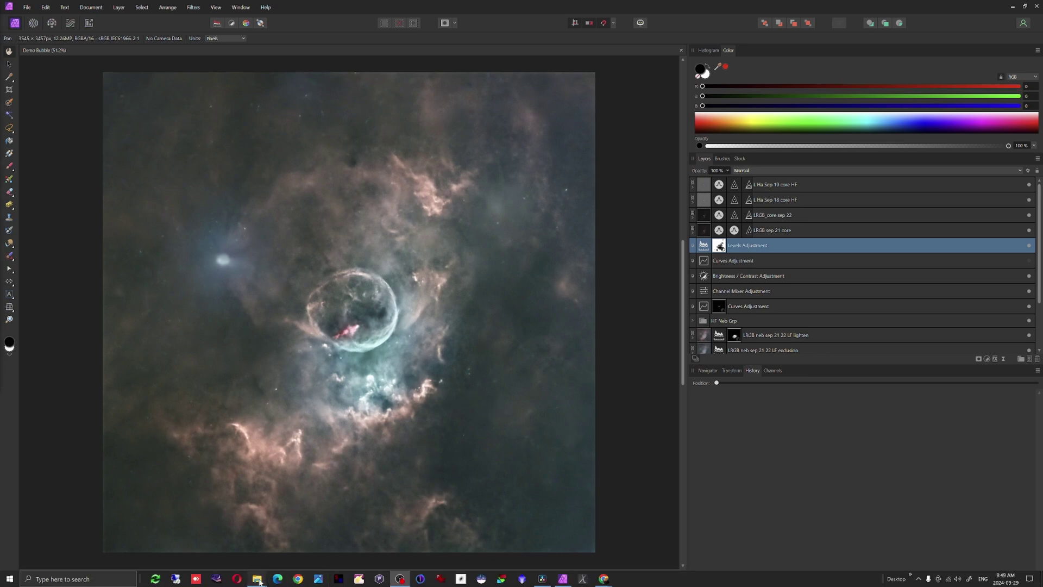
# Place the Star plate from night 3 TIFF as the top layer of Demo Bubble and fit it to the full canvas.
pyautogui.moveTo(257, 578)
pyautogui.click(351, 551)
pyautogui.moveTo(257, 302); pyautogui.dragTo(790, 186)
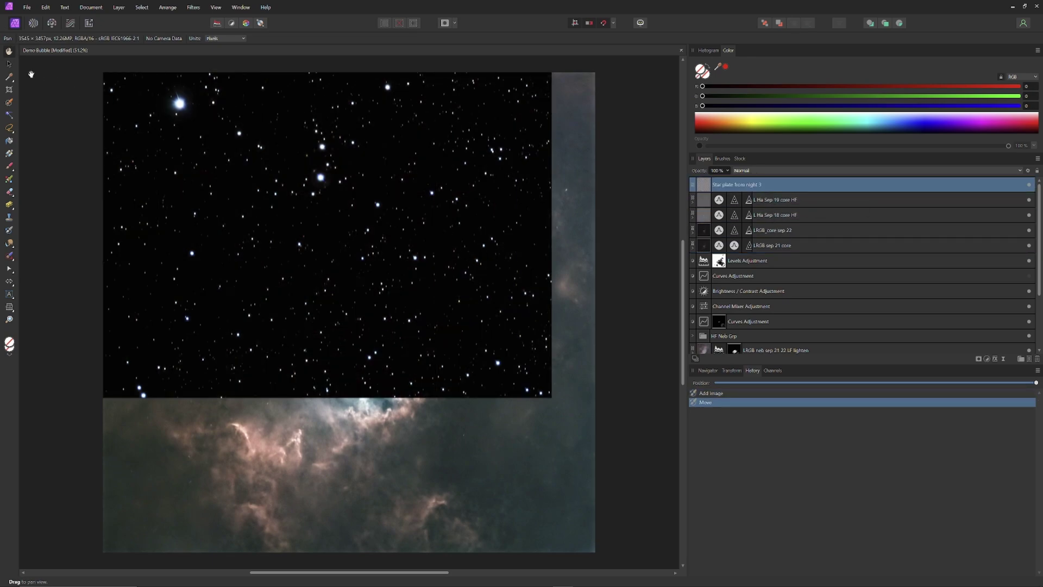
pyautogui.click(9, 63)
pyautogui.moveTo(551, 397); pyautogui.dragTo(595, 552)
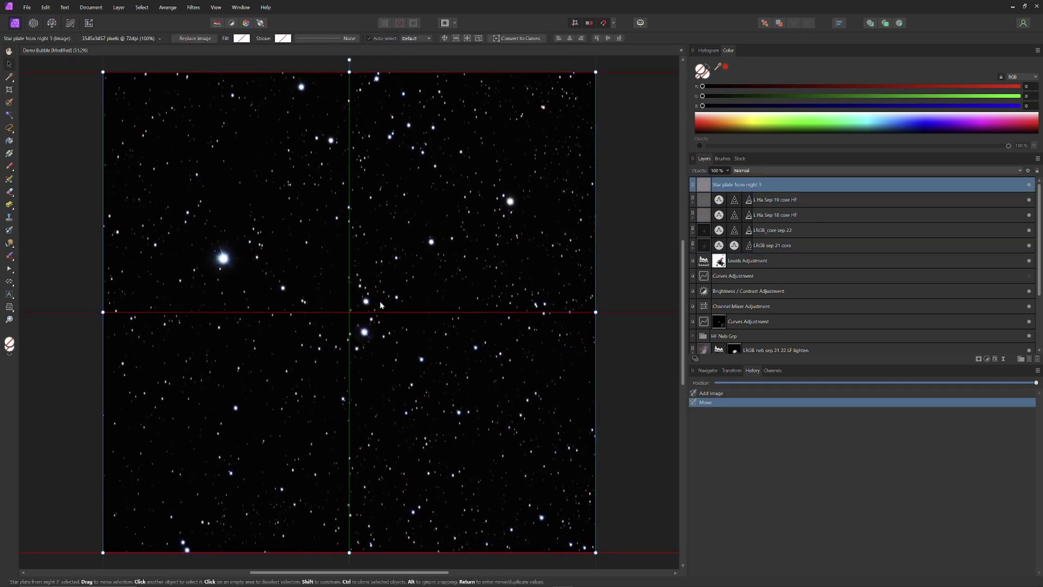
# Blend the star plate with Screen and give it a nested Curves adjustment that lowers the midtones to about x 0.656, y 0.433.
pyautogui.click(758, 172)
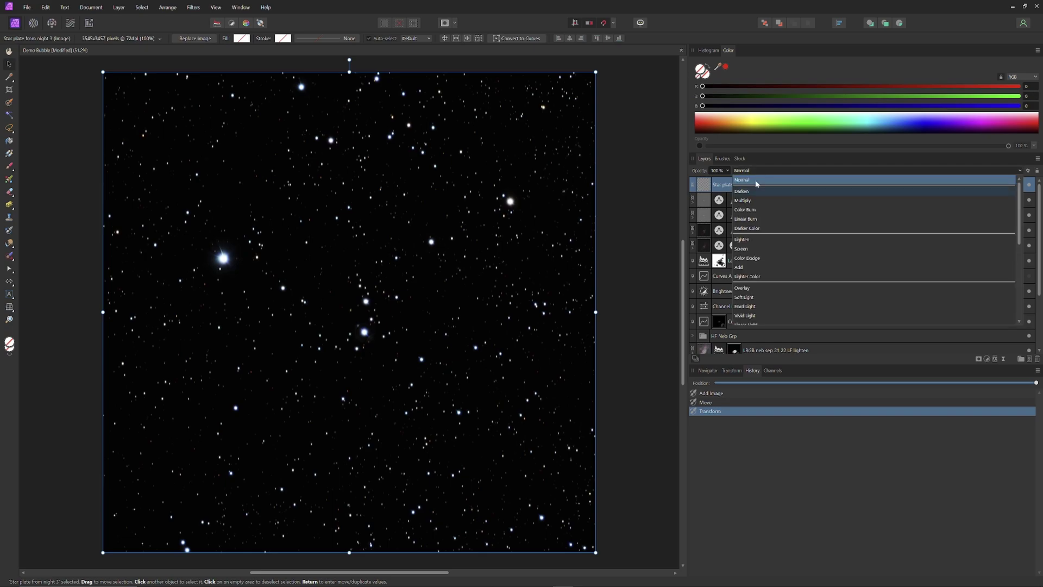
pyautogui.click(754, 250)
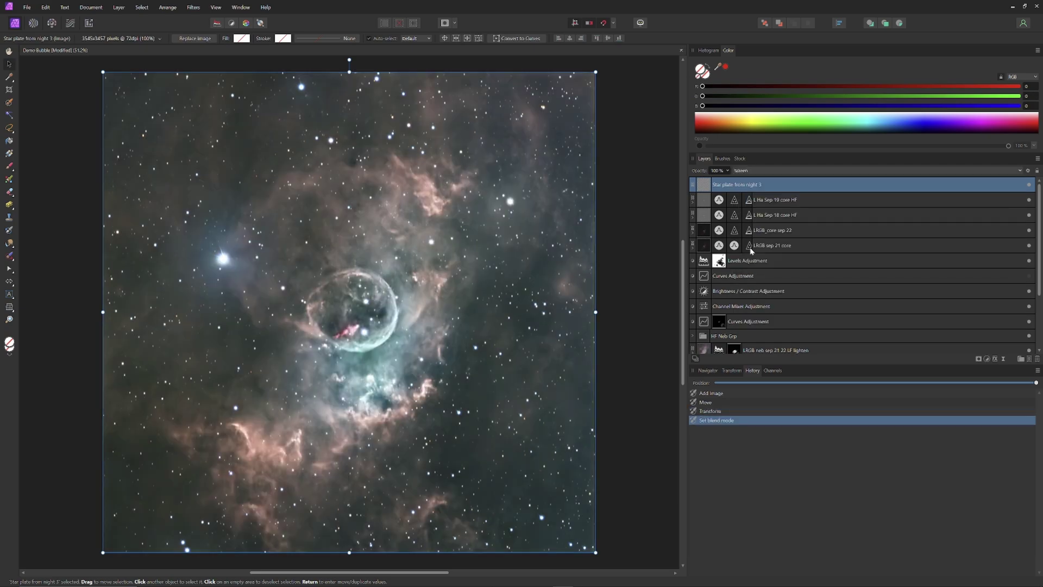
pyautogui.click(987, 359)
pyautogui.click(970, 459)
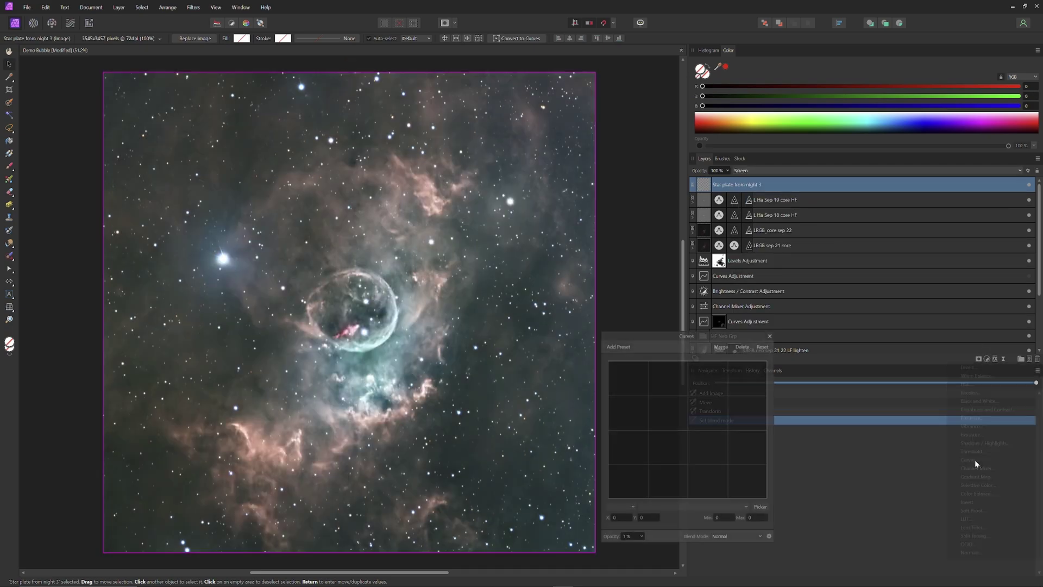
pyautogui.moveTo(645, 468); pyautogui.dragTo(713, 438)
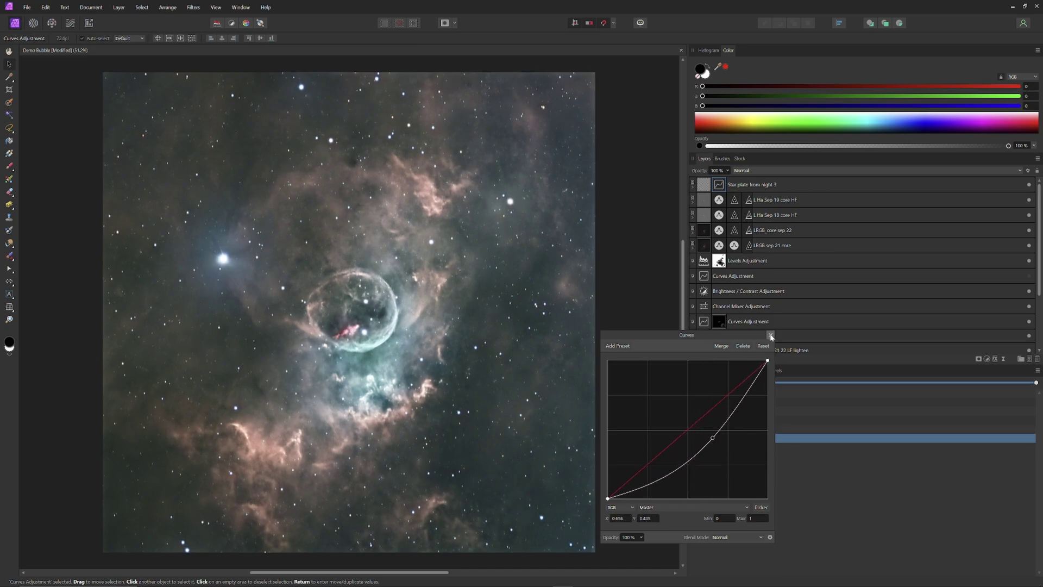
pyautogui.click(770, 335)
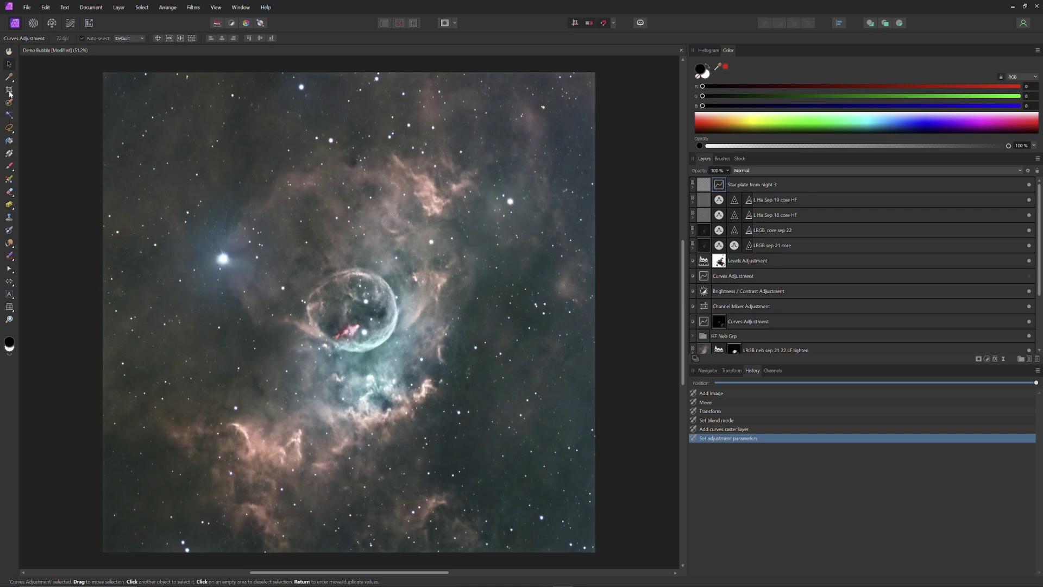
# Activate the Paint Brush tool with the star plate's Curves adjustment selected.
pyautogui.click(10, 166)
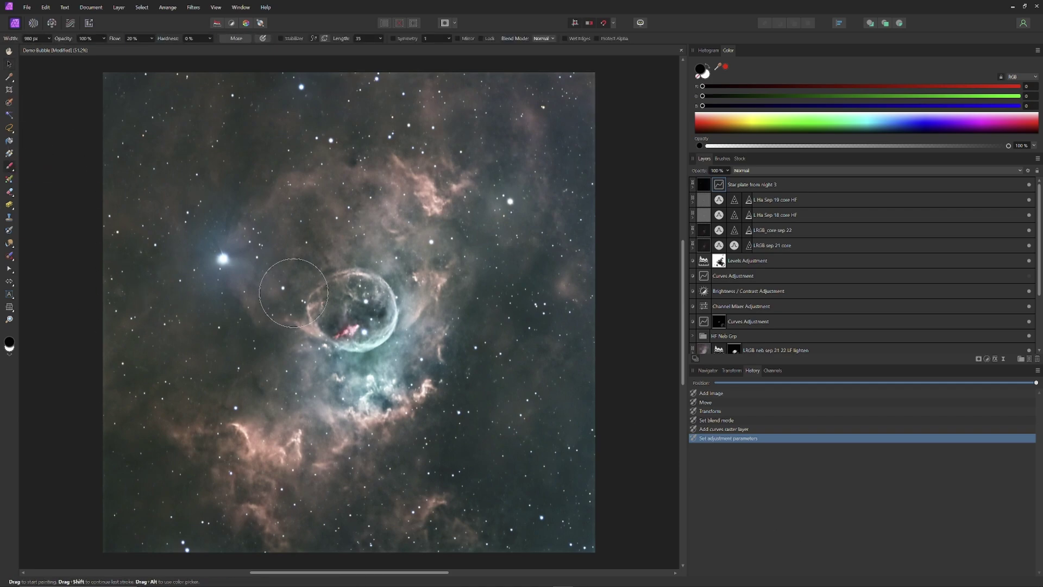